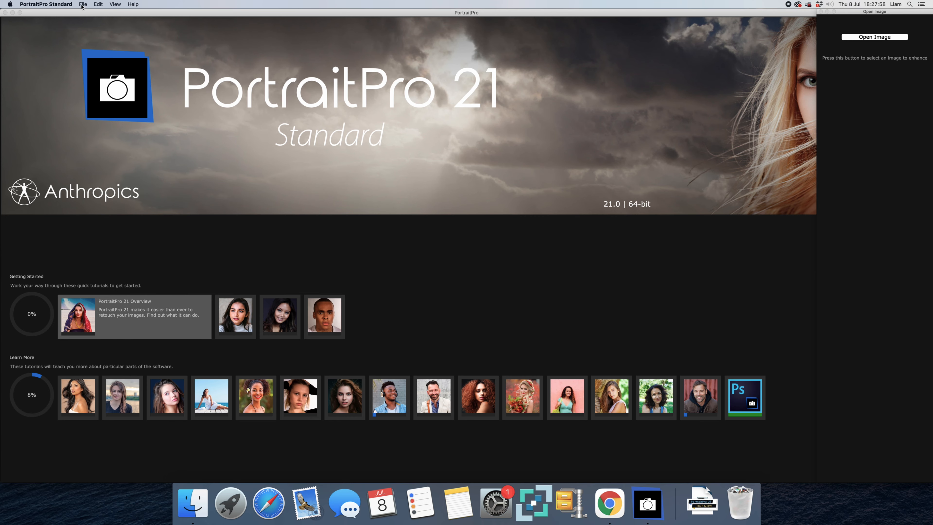
# Open the portrait 1974512.jpg from its folder on the desktop for enhancement.
pyautogui.click(83, 5)
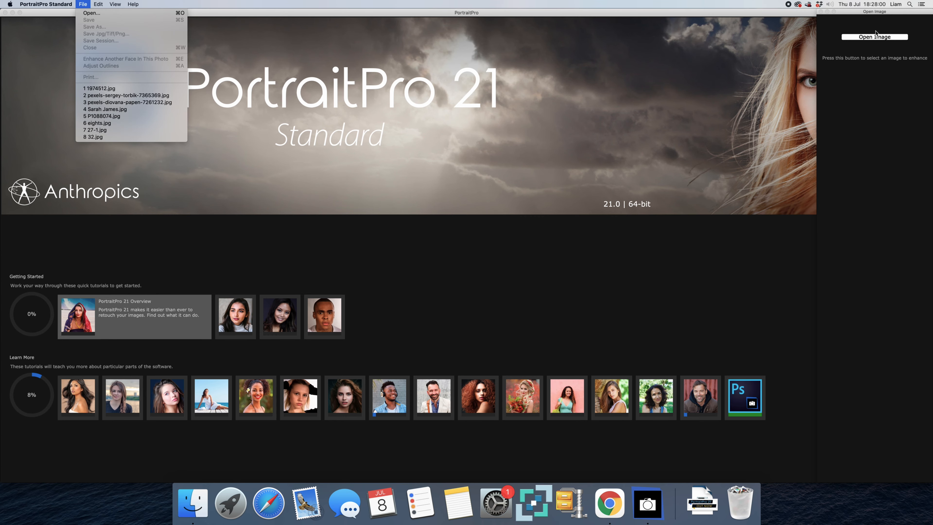
pyautogui.press('F11')
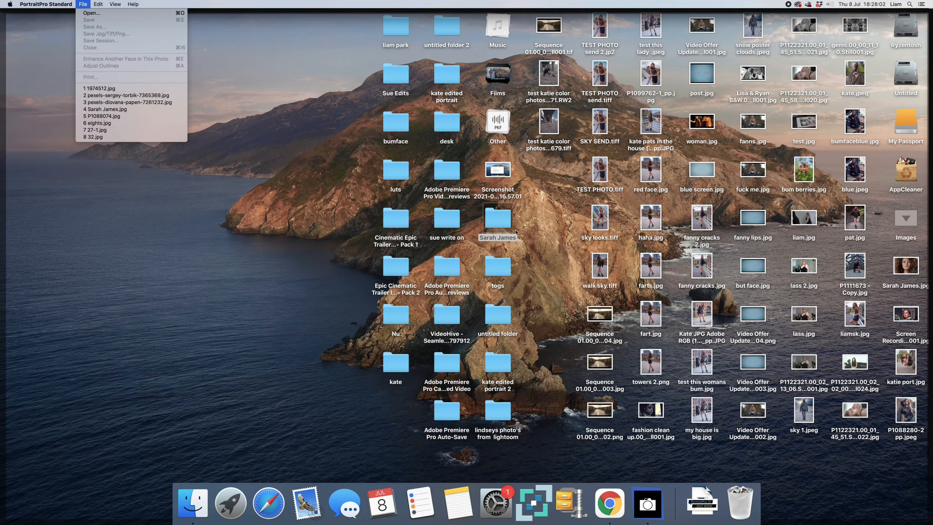
pyautogui.click(504, 225)
pyautogui.doubleClick(503, 224)
pyautogui.moveTo(393, 133); pyautogui.dragTo(40, 149)
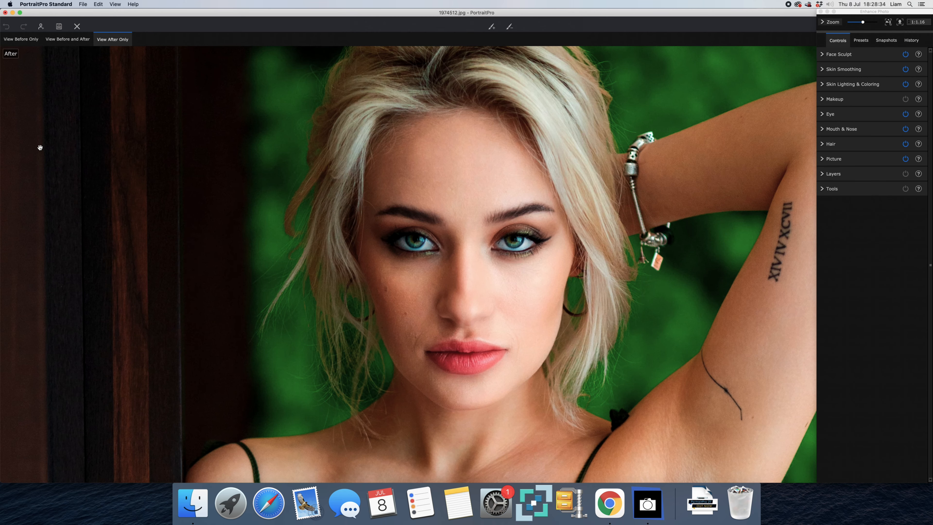
# Show only the original photo, try the male setting for the detected face and set it back to female.
pyautogui.click(23, 43)
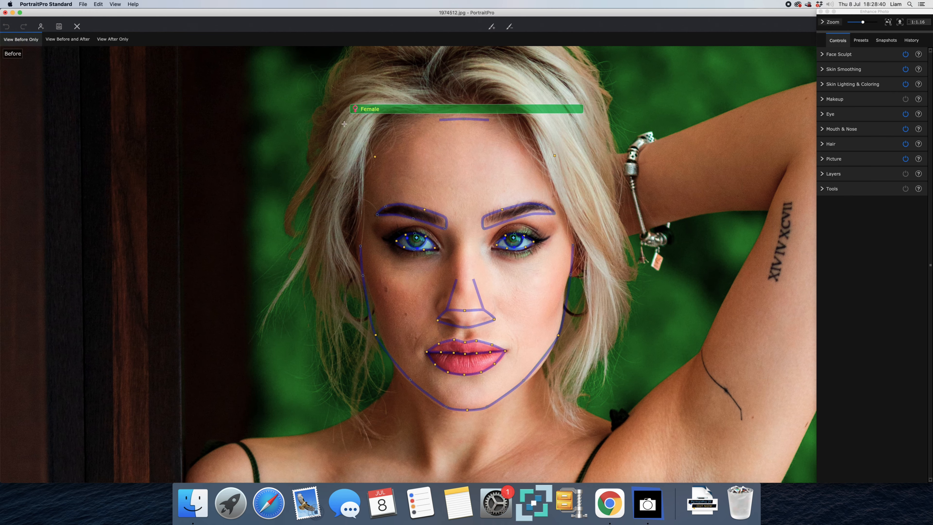
pyautogui.moveTo(358, 111)
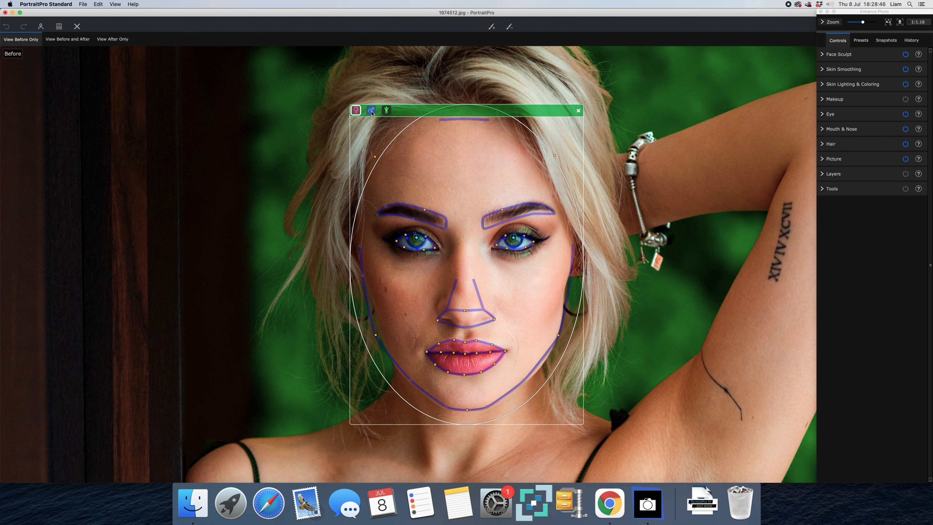
pyautogui.click(372, 112)
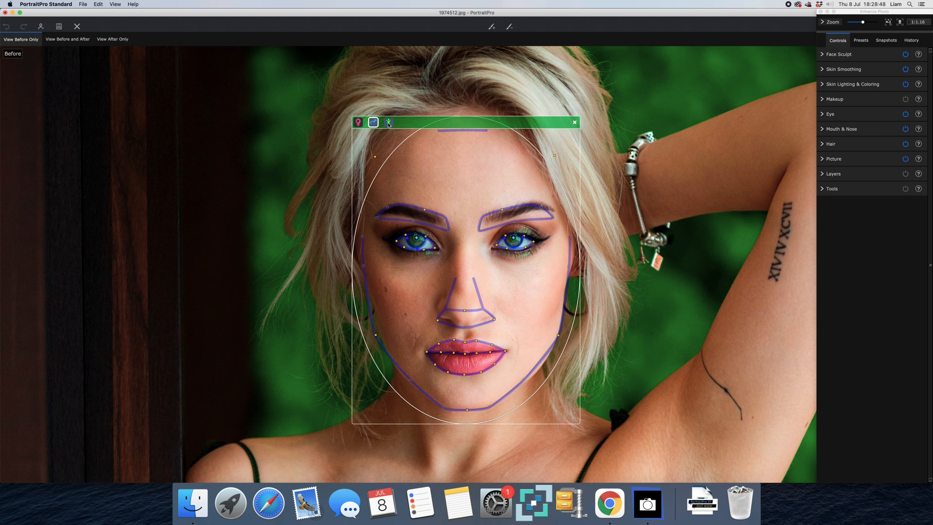
pyautogui.click(357, 123)
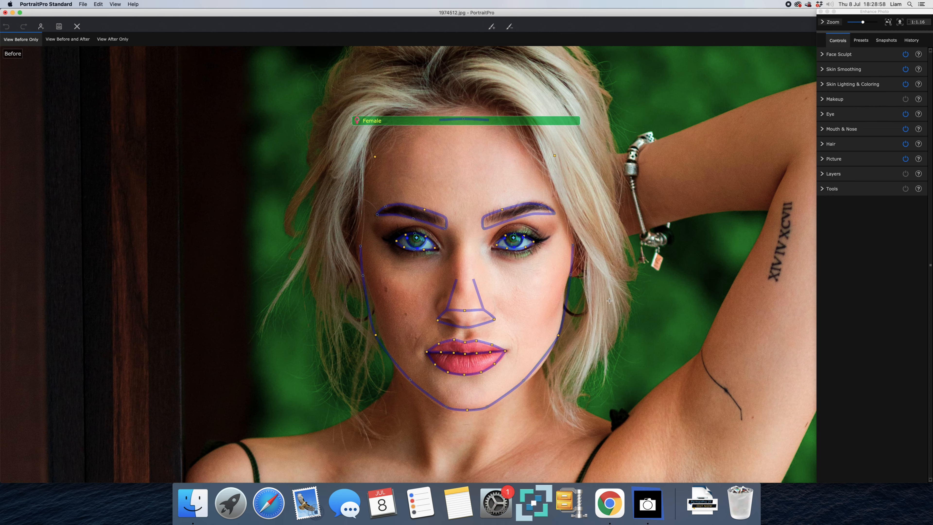
# Adjust the face outline's jaw and cheek points on both sides to follow the edge of the face.
pyautogui.scroll(3, 560, 339)
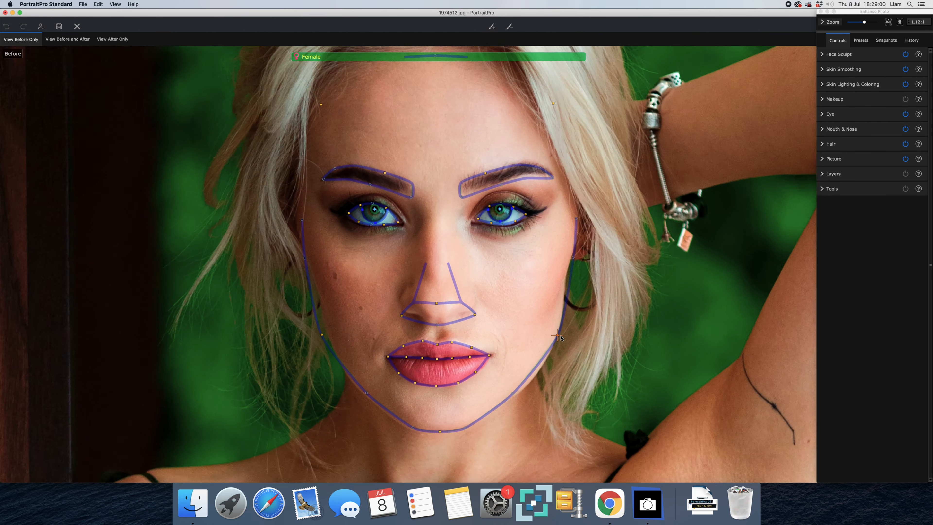
pyautogui.moveTo(557, 334); pyautogui.dragTo(558, 336)
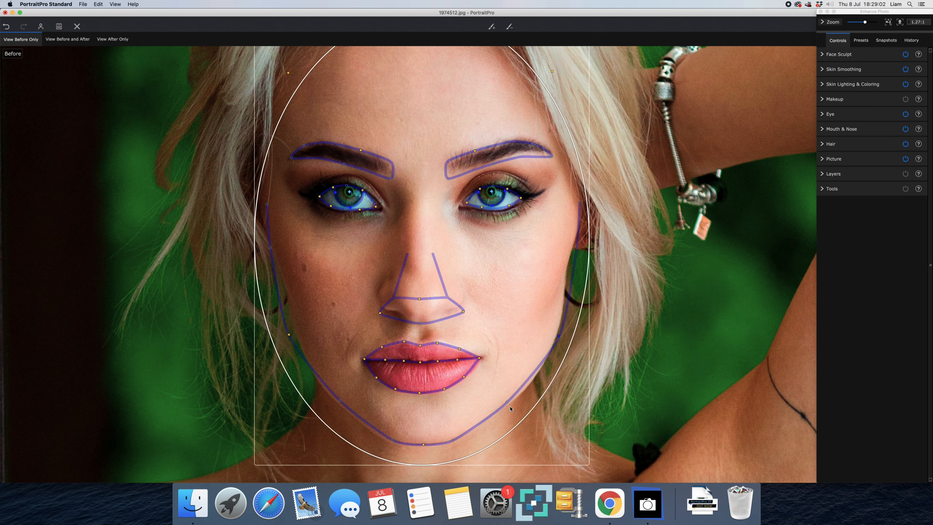
pyautogui.moveTo(508, 402); pyautogui.dragTo(512, 404)
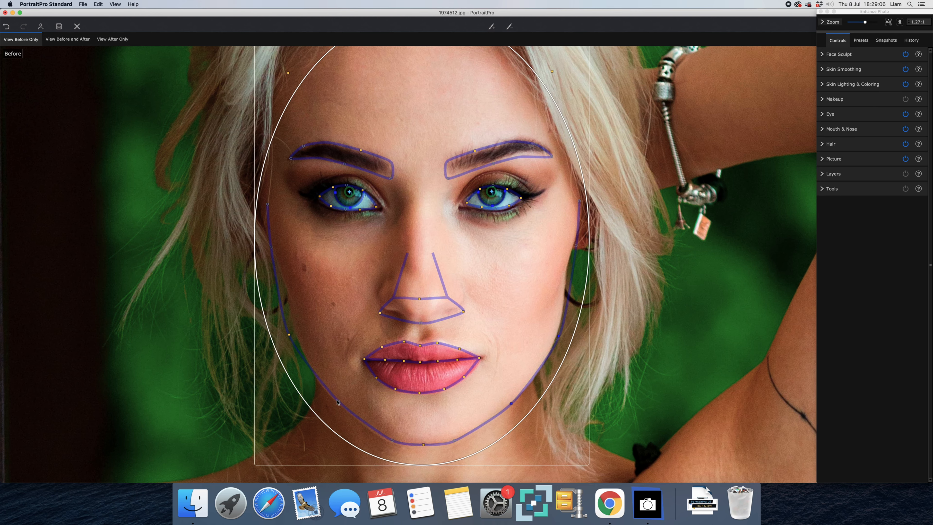
pyautogui.moveTo(338, 401); pyautogui.dragTo(335, 402)
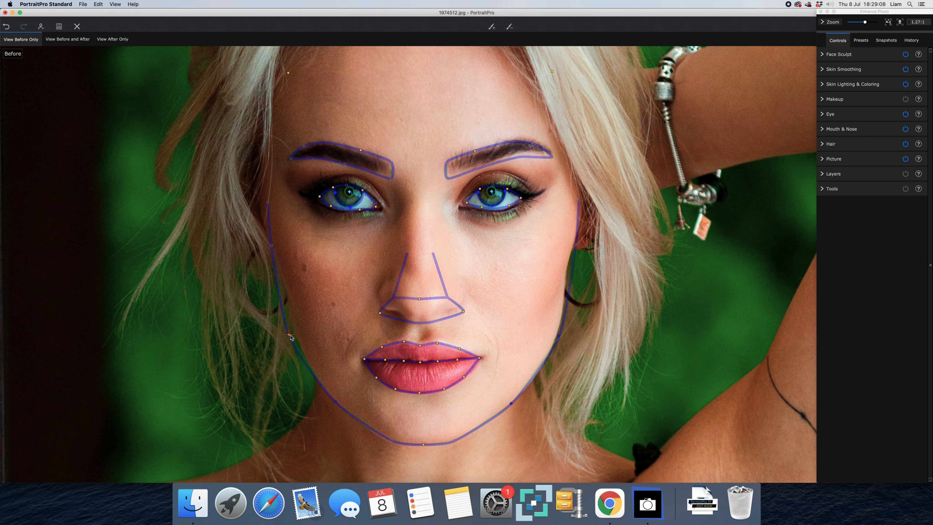
pyautogui.moveTo(290, 334); pyautogui.dragTo(291, 333)
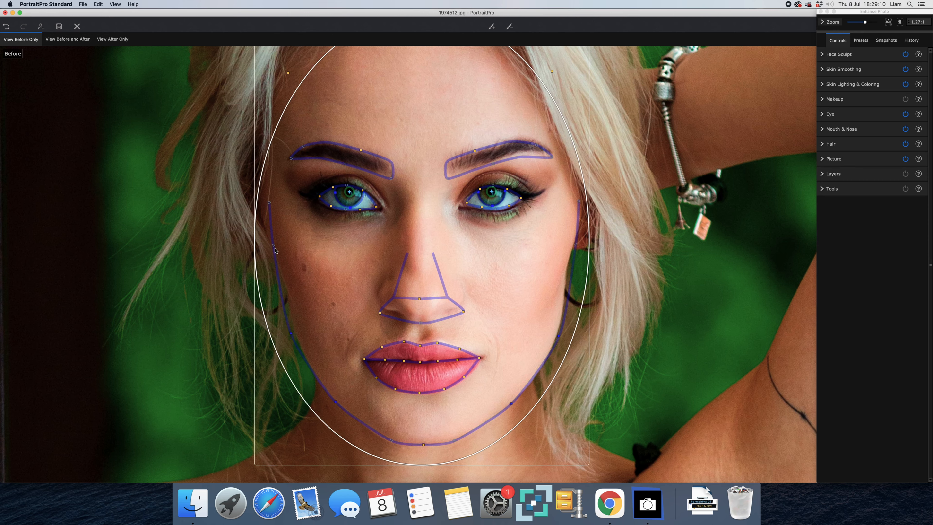
pyautogui.moveTo(274, 246); pyautogui.dragTo(273, 244)
pyautogui.moveTo(269, 202); pyautogui.dragTo(260, 198)
# Adjust the mouth outline to fit the lip corner and the lower lip.
pyautogui.scroll(5, 448, 363)
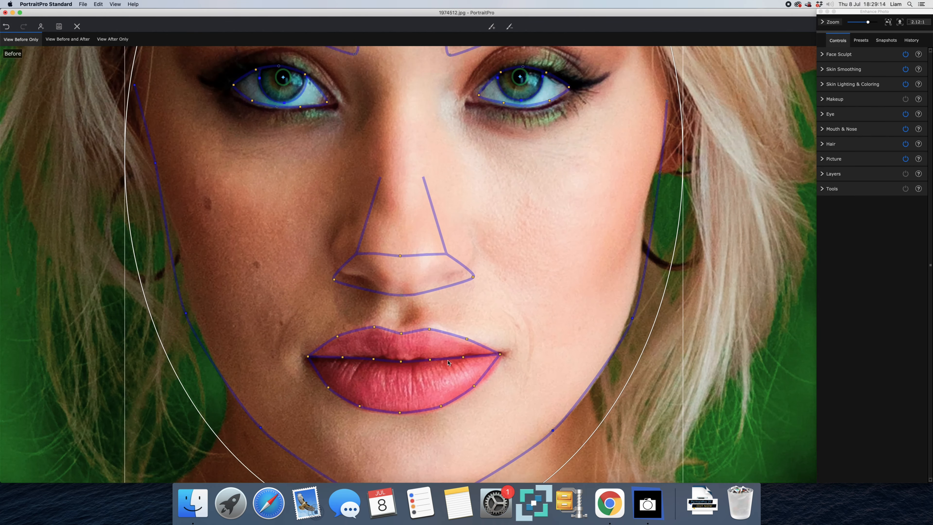
pyautogui.moveTo(507, 352); pyautogui.dragTo(515, 352)
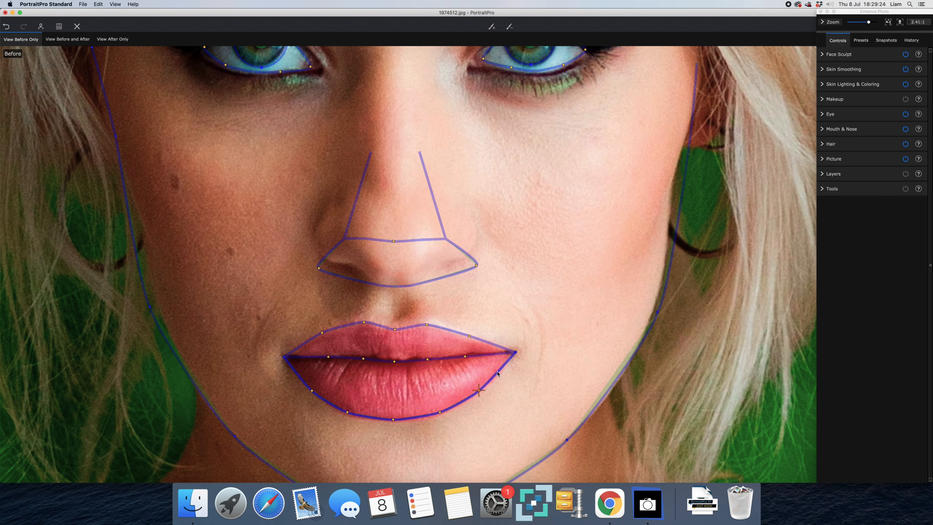
pyautogui.scroll(3, 526, 196)
pyautogui.scroll(-5, 532, 194)
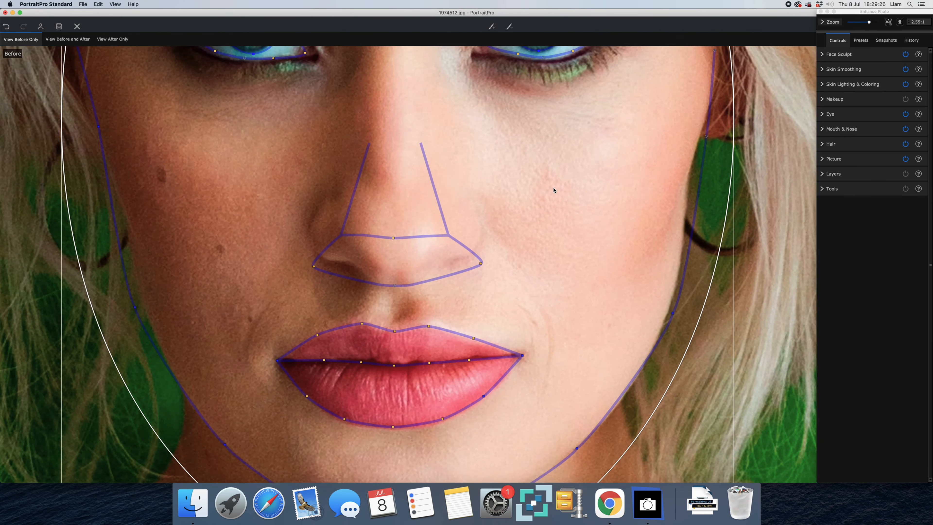
# Centre the pupil outlines on both eyes.
pyautogui.scroll(8, 563, 88)
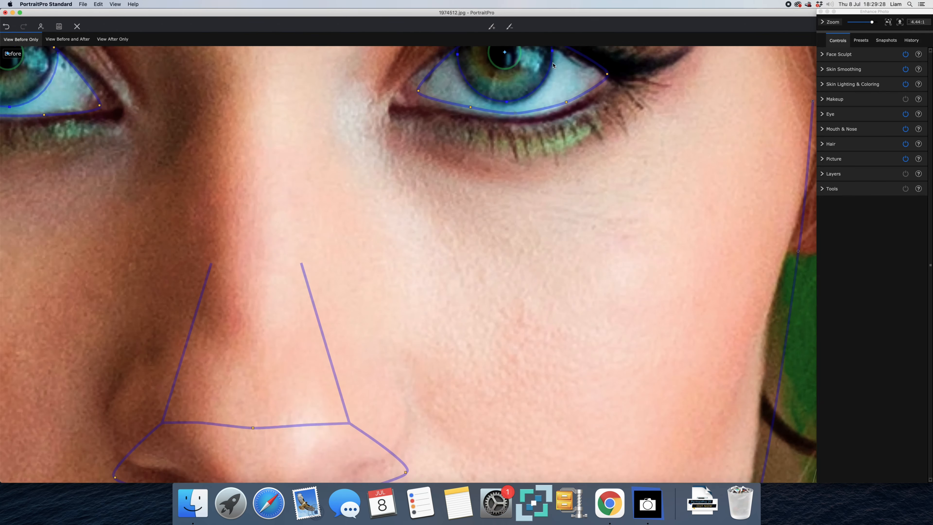
pyautogui.scroll(-5, 685, 139)
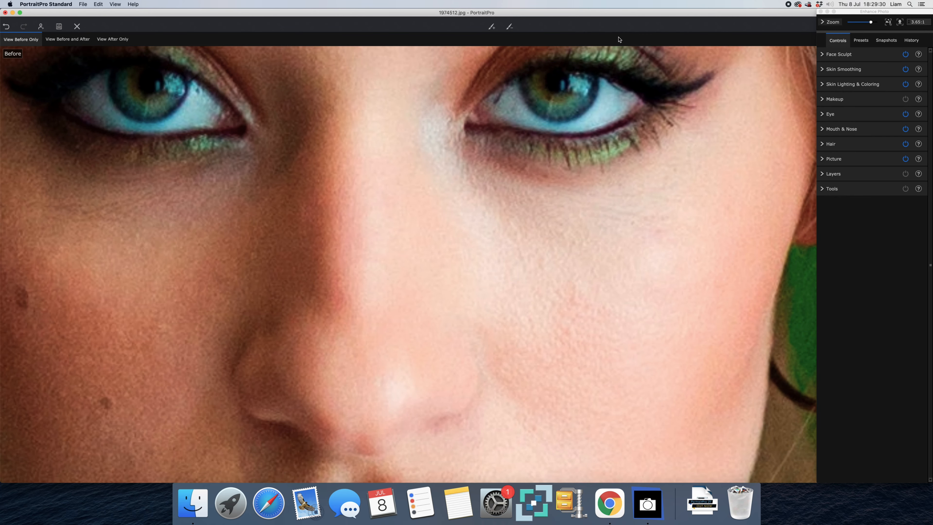
pyautogui.scroll(3, 573, 78)
pyautogui.moveTo(550, 88); pyautogui.dragTo(551, 89)
pyautogui.moveTo(24, 88); pyautogui.dragTo(21, 89)
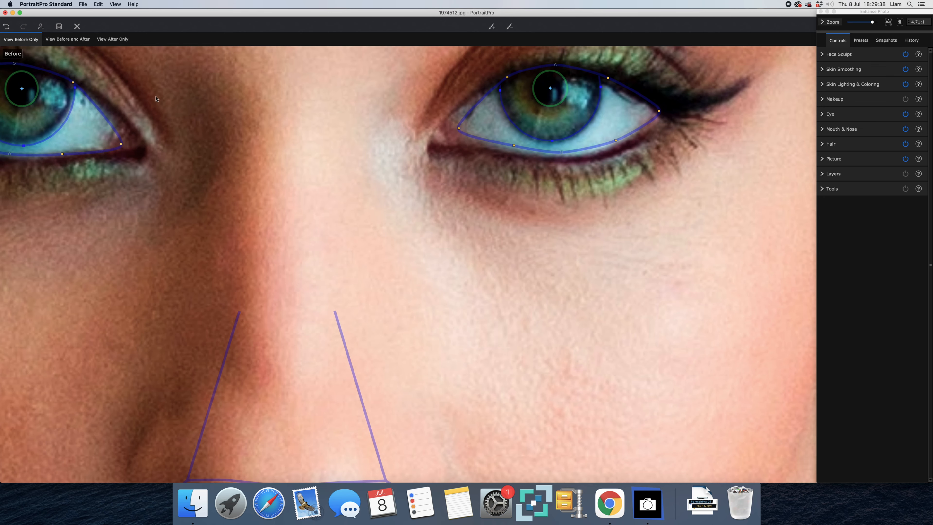
# Compare the original and enhanced versions of the face side by side.
pyautogui.scroll(-8, 600, 239)
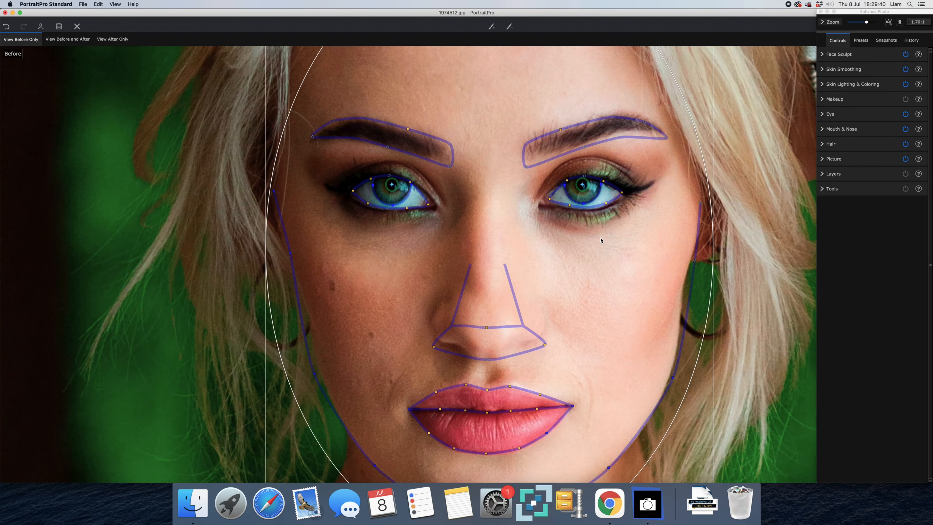
pyautogui.scroll(-2, 600, 238)
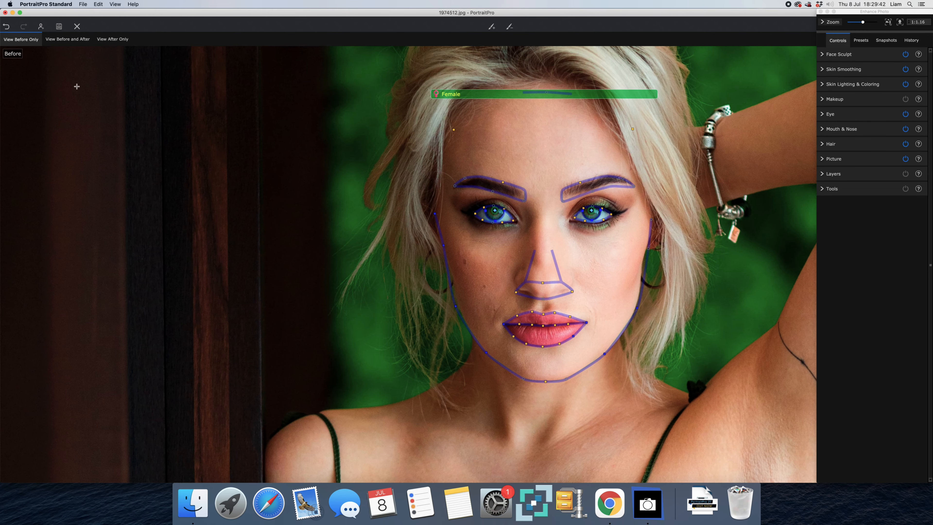
pyautogui.click(75, 43)
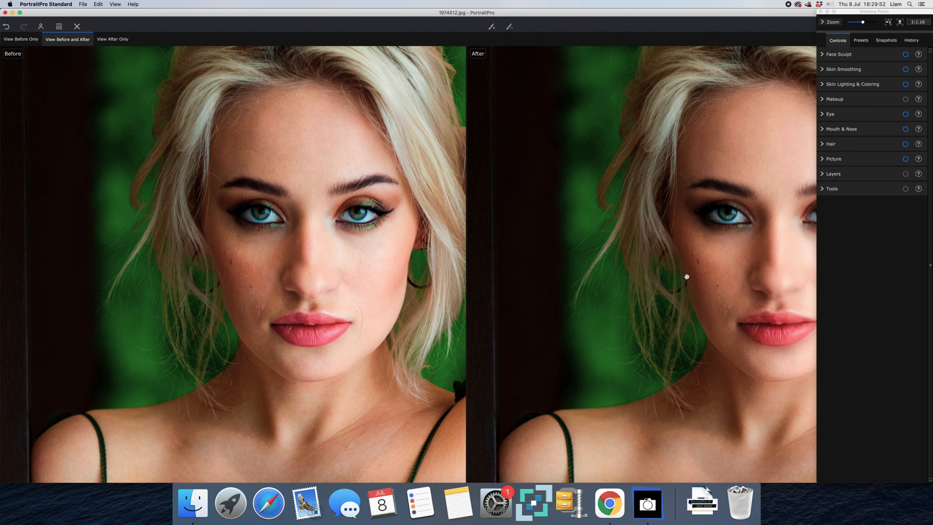
pyautogui.hscroll(5, 604, 271)
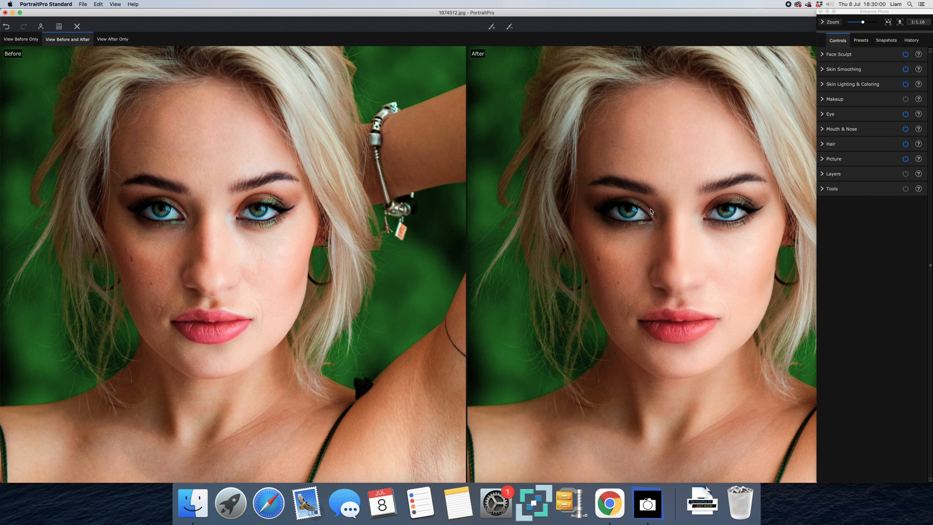
pyautogui.moveTo(654, 206); pyautogui.dragTo(640, 211)
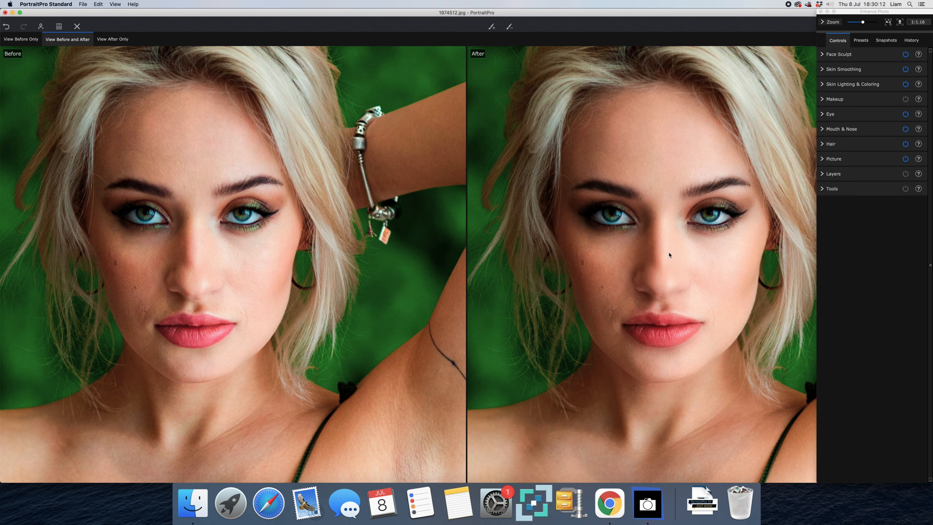
pyautogui.moveTo(663, 245); pyautogui.dragTo(650, 247)
pyautogui.moveTo(165, 86)
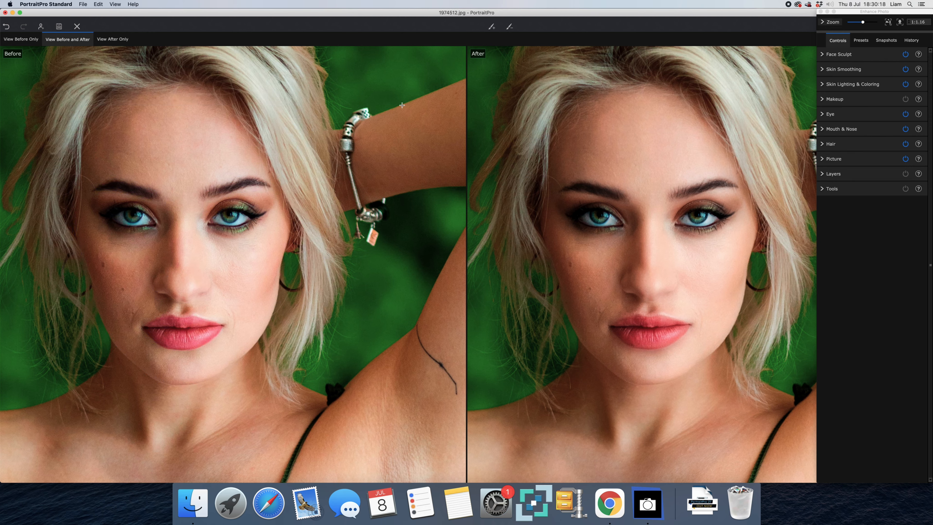
pyautogui.moveTo(217, 185)
# In the after-only view, lower the touch-up brush's size and strength, and select the restore brush beside it.
pyautogui.click(109, 40)
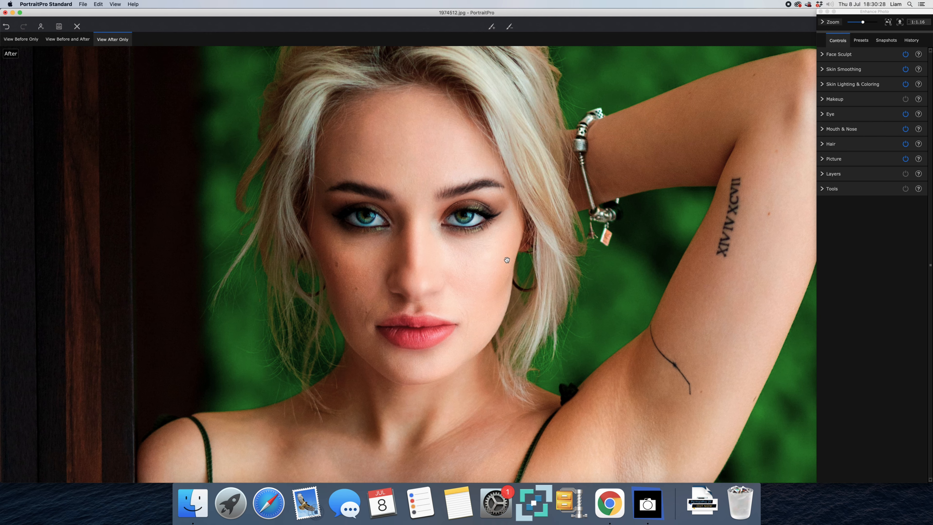
pyautogui.click(492, 29)
pyautogui.scroll(5, 336, 264)
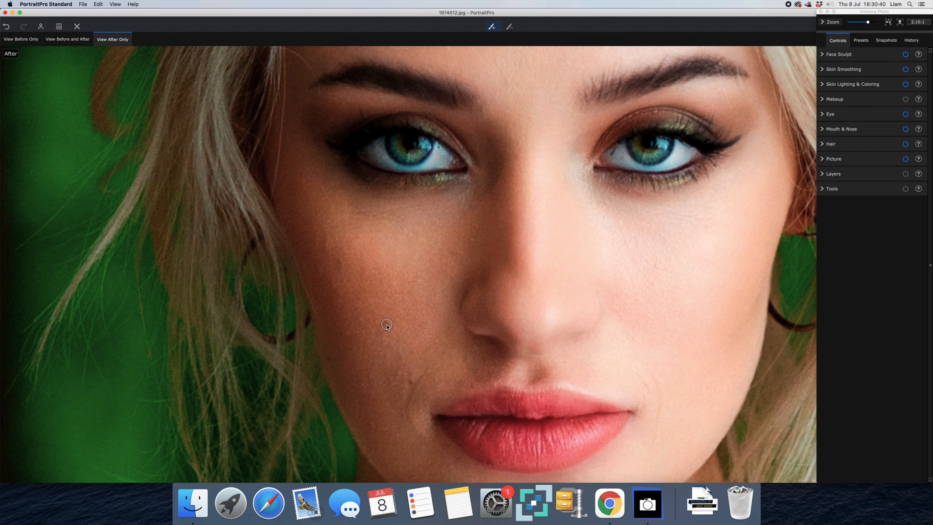
pyautogui.moveTo(492, 29)
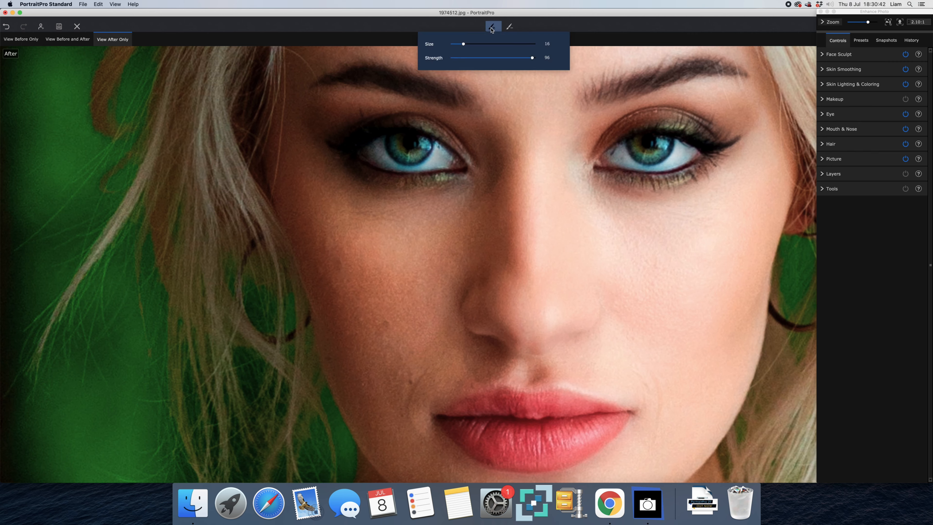
pyautogui.moveTo(464, 44)
pyautogui.mouseDown()
pyautogui.moveTo(531, 47)
pyautogui.moveTo(461, 50)
pyautogui.mouseUp()
pyautogui.moveTo(532, 60)
pyautogui.mouseDown()
pyautogui.moveTo(449, 60)
pyautogui.moveTo(544, 59)
pyautogui.moveTo(516, 59)
pyautogui.mouseUp()
pyautogui.click(509, 27)
pyautogui.click(509, 29)
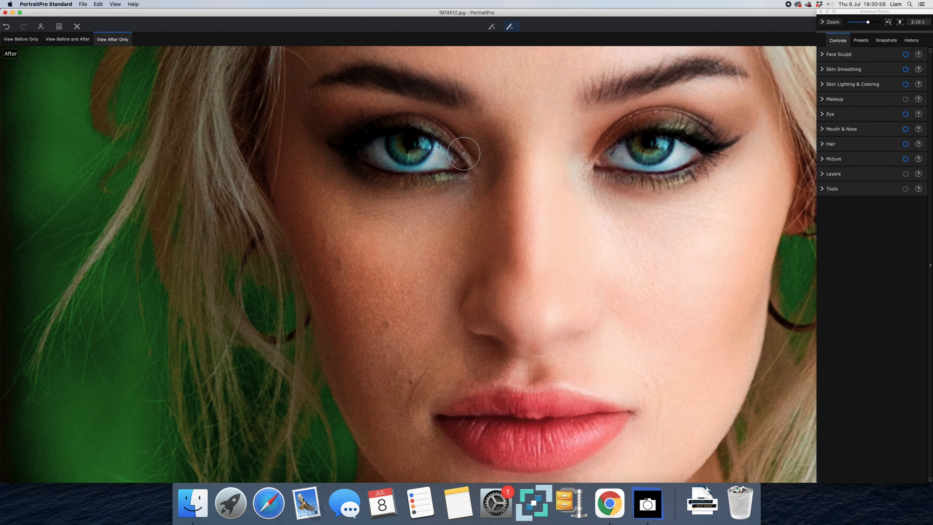
# View the whole photo fitted to the working area and return to a view of the face.
pyautogui.scroll(-3, 465, 154)
pyautogui.scroll(-3, 466, 153)
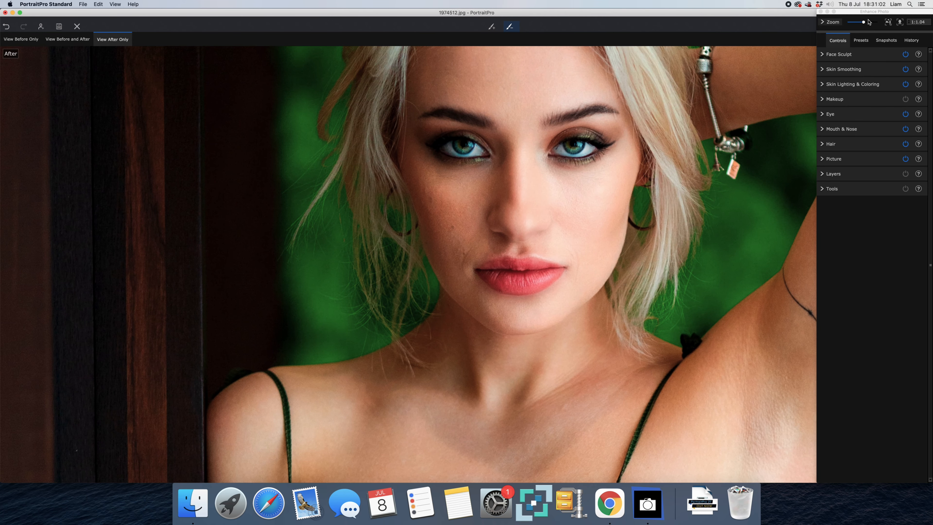
pyautogui.moveTo(864, 23)
pyautogui.mouseDown()
pyautogui.moveTo(854, 23)
pyautogui.moveTo(865, 24)
pyautogui.mouseUp()
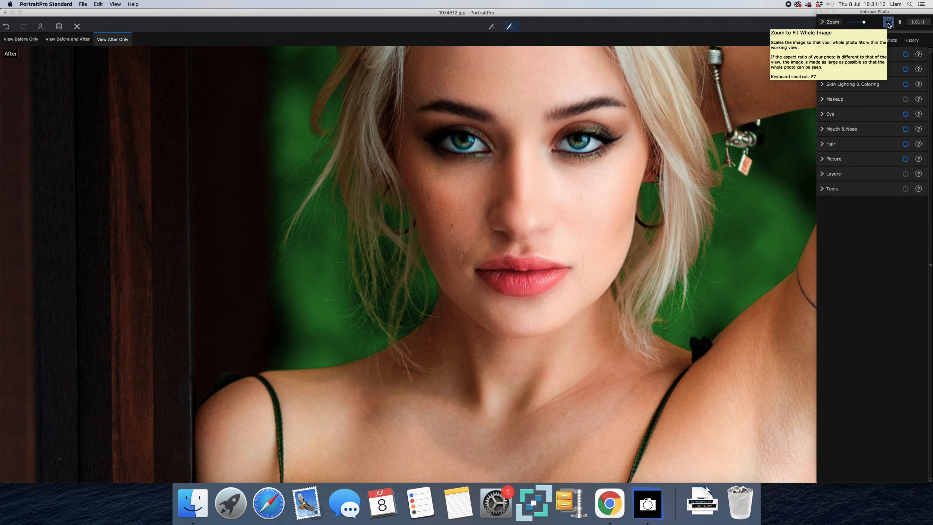
pyautogui.click(888, 23)
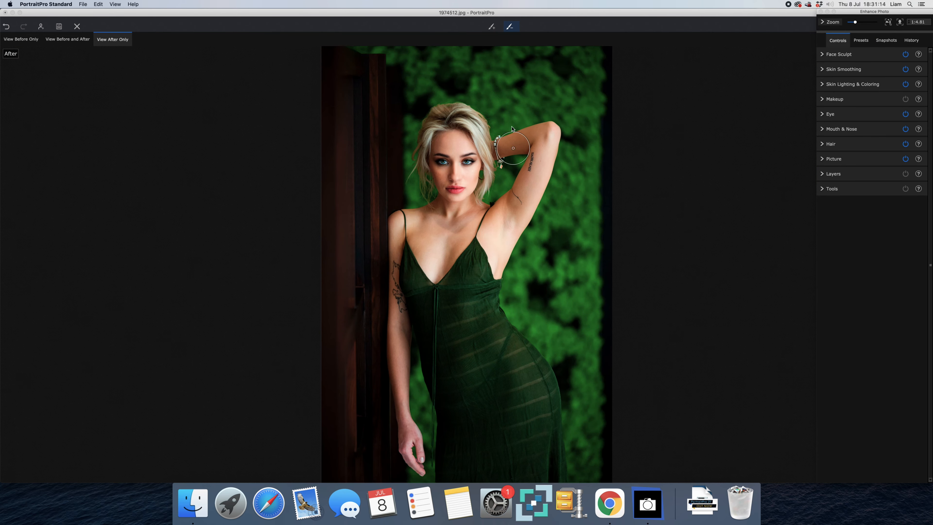
pyautogui.click(913, 23)
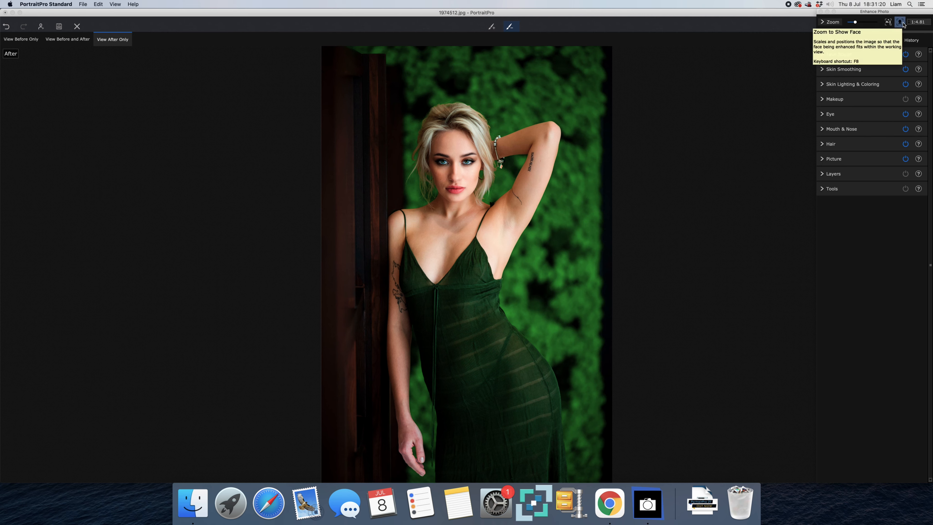
pyautogui.click(901, 22)
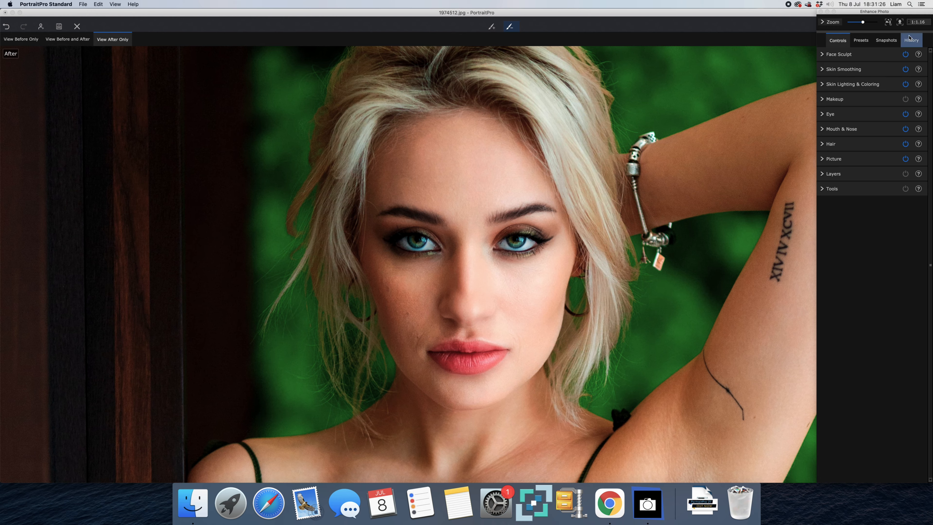
# Preview the photo at fixed zoom ratios, including 12:1, 1:16 and 1:1, and return to the face view.
pyautogui.click(919, 22)
pyautogui.click(919, 27)
pyautogui.click(920, 22)
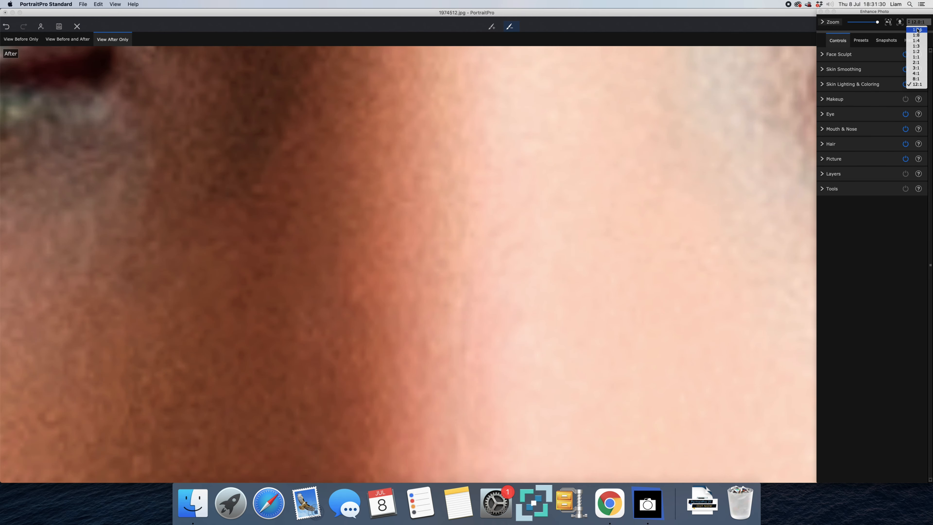
pyautogui.click(918, 30)
pyautogui.click(918, 23)
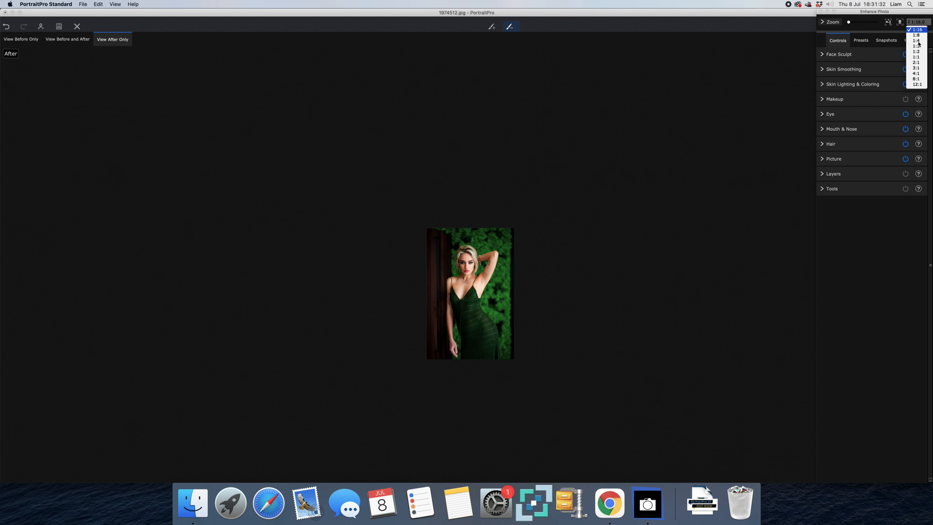
pyautogui.click(918, 86)
pyautogui.click(918, 23)
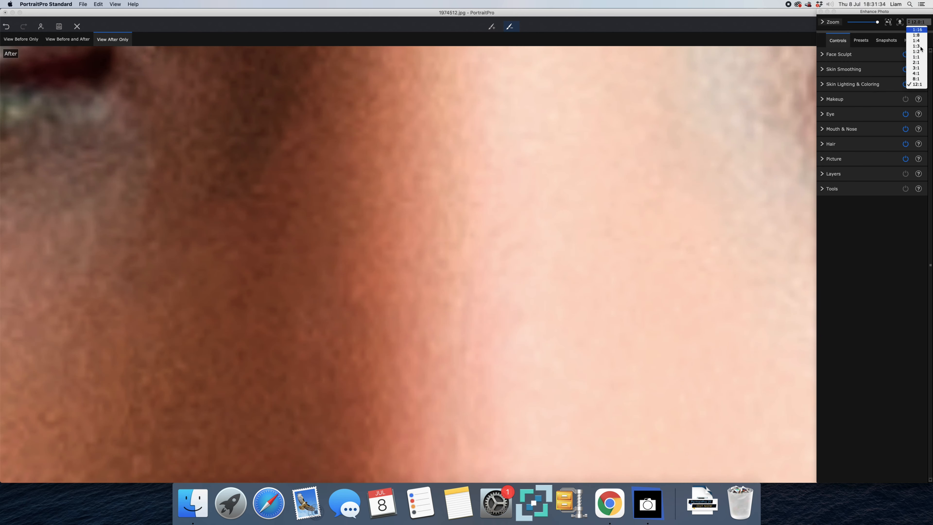
pyautogui.click(918, 58)
pyautogui.click(902, 23)
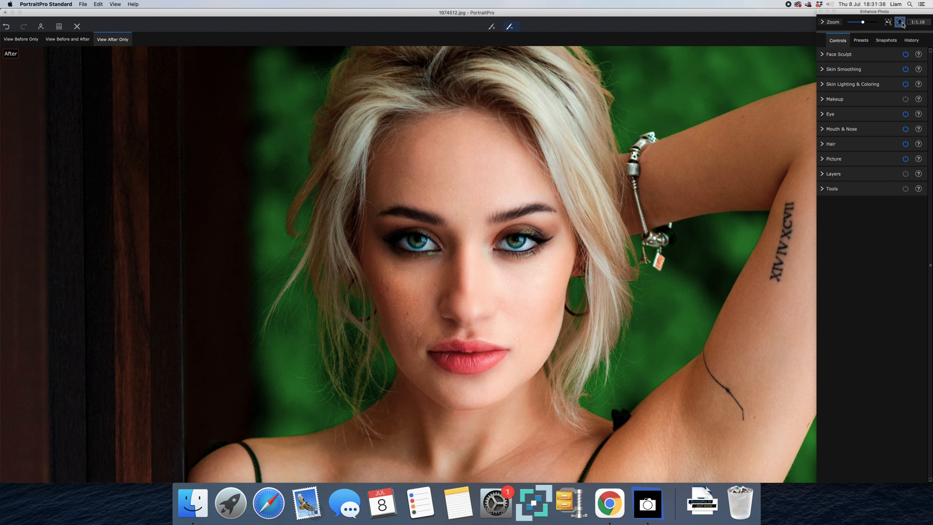
# Try global presets such as Reset to Original, Skin, Eyes, Lips, Maximum Sculpt, Maximum Lighting and Random, and reapply the Standard preset.
pyautogui.click(862, 41)
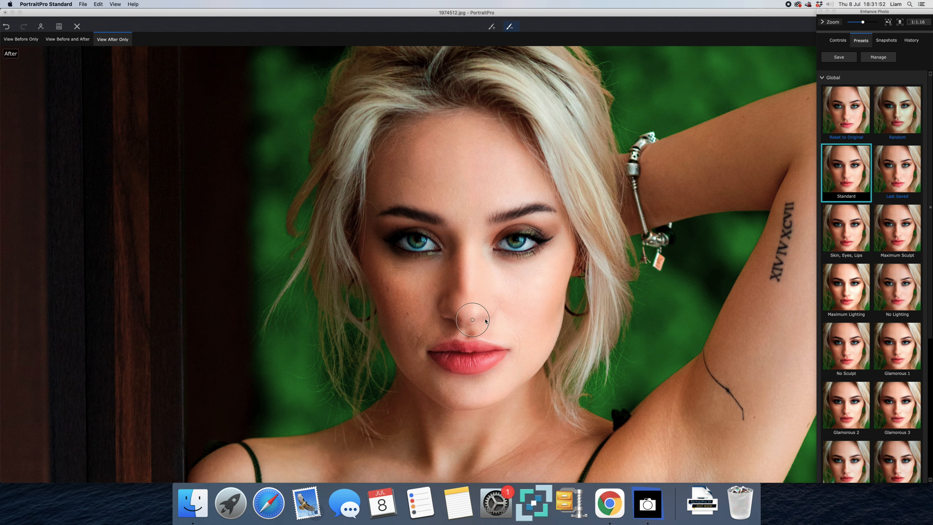
pyautogui.click(845, 115)
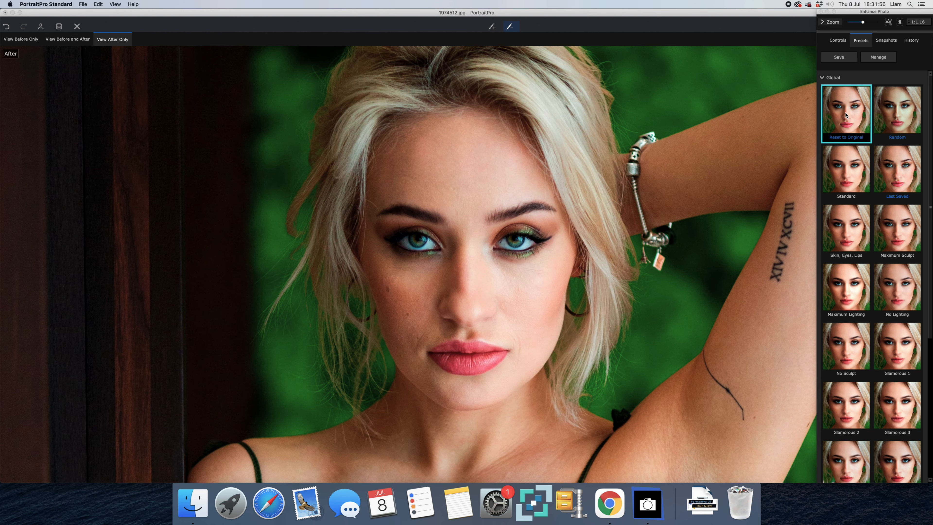
pyautogui.click(852, 171)
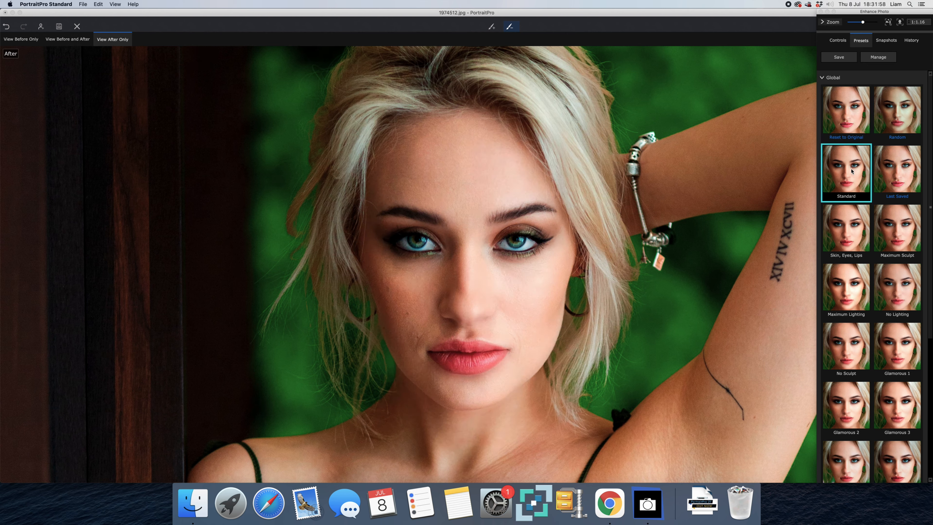
pyautogui.click(848, 229)
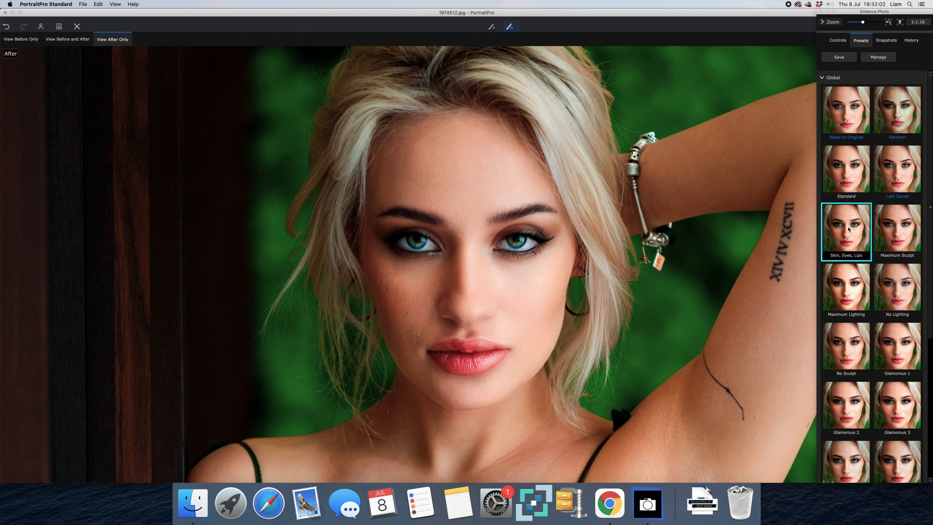
pyautogui.click(895, 244)
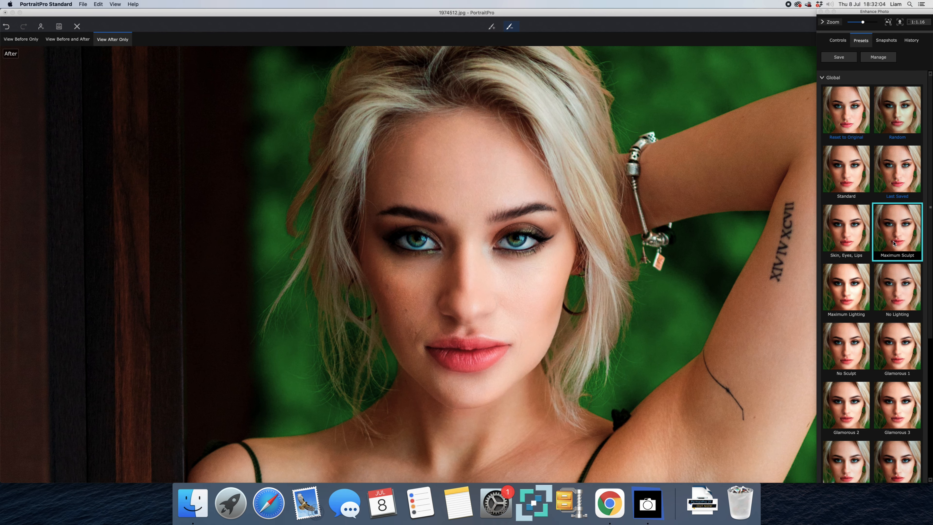
pyautogui.click(897, 294)
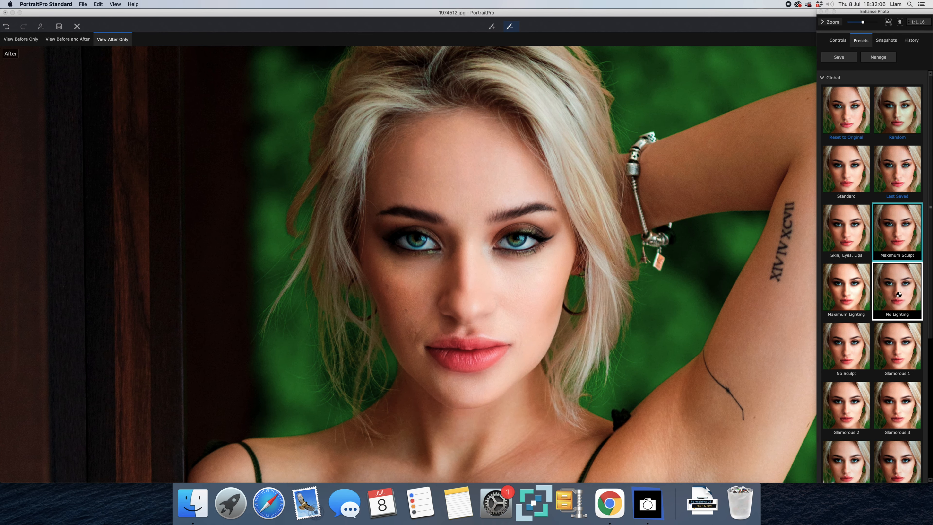
pyautogui.click(845, 293)
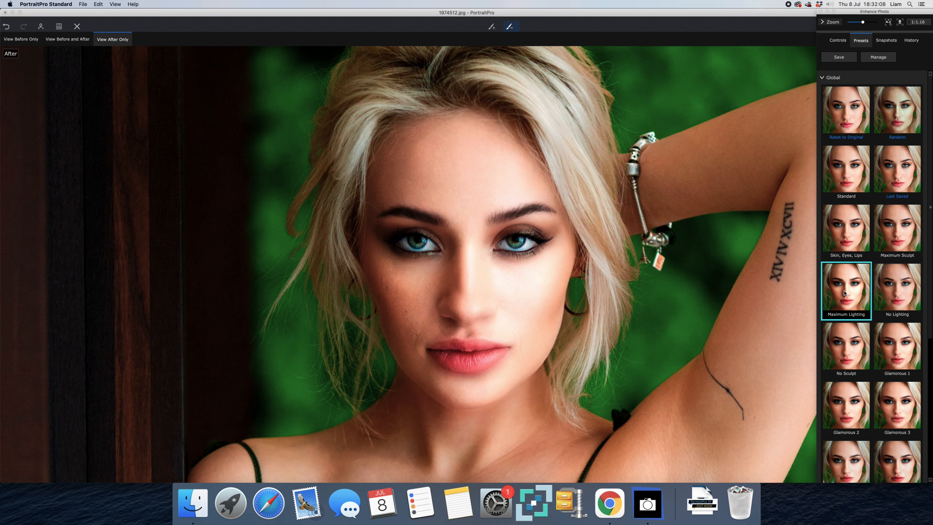
pyautogui.click(856, 172)
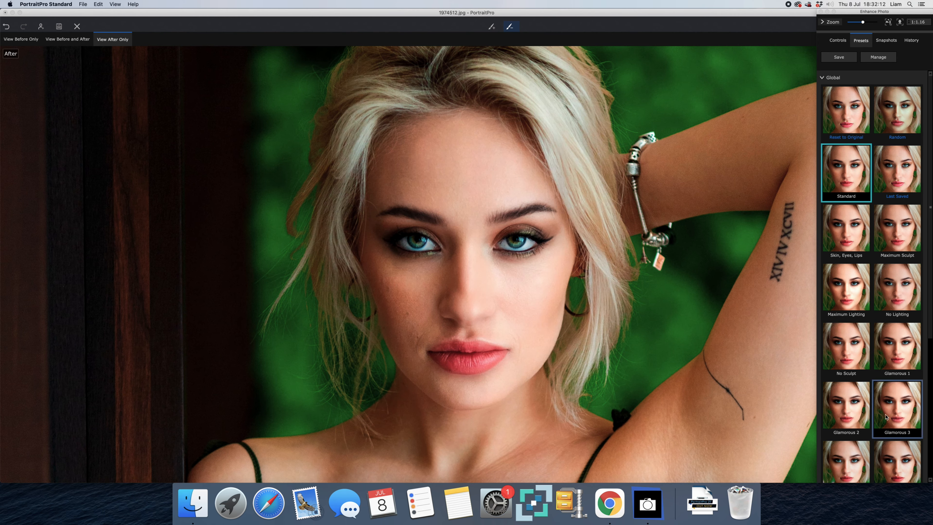
pyautogui.click(906, 126)
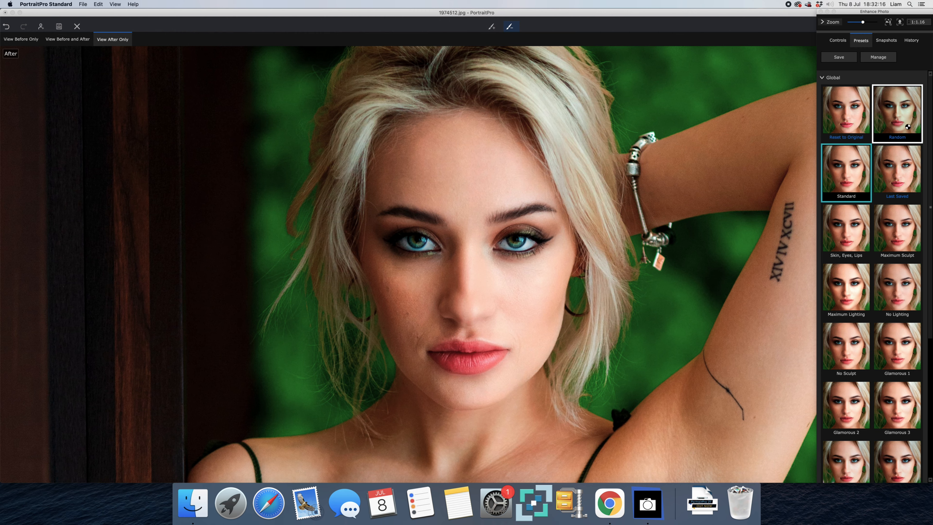
pyautogui.click(848, 171)
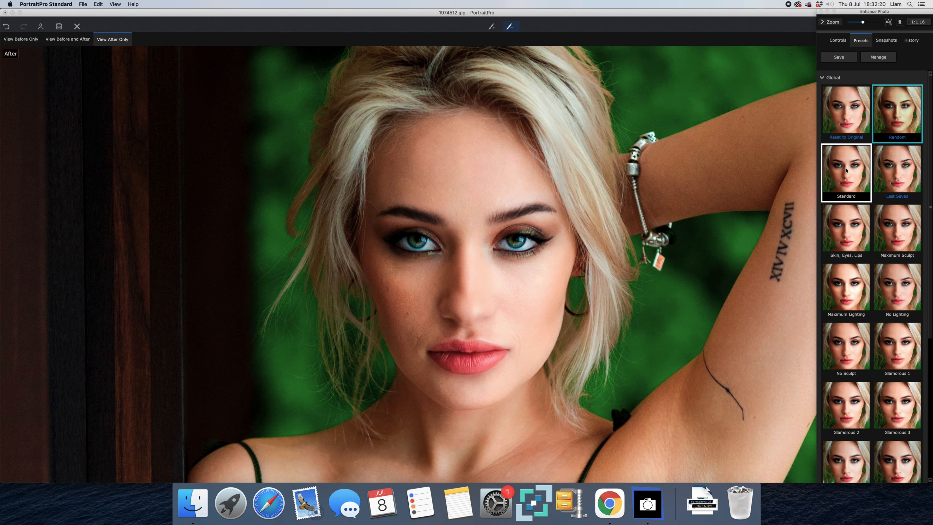
# Switch the Face Sculpt enhancements off and on again to compare their effect.
pyautogui.click(842, 43)
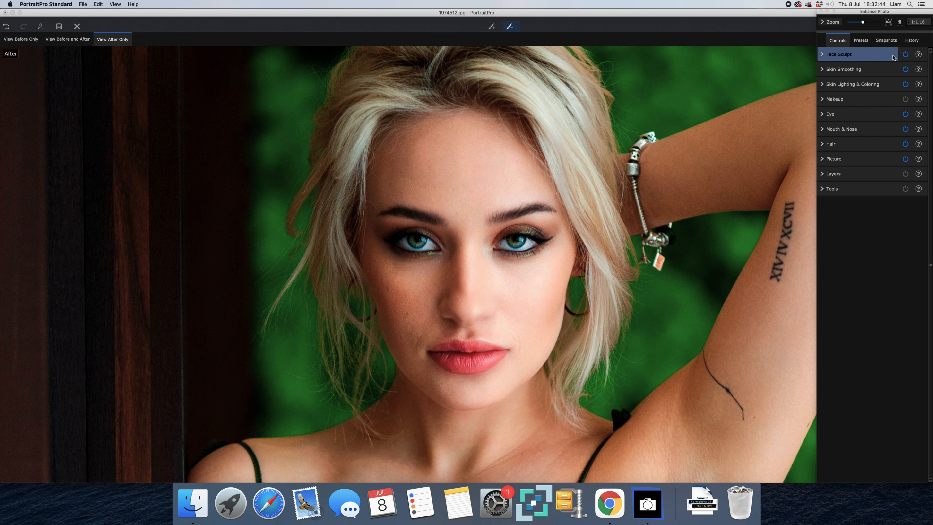
pyautogui.click(906, 54)
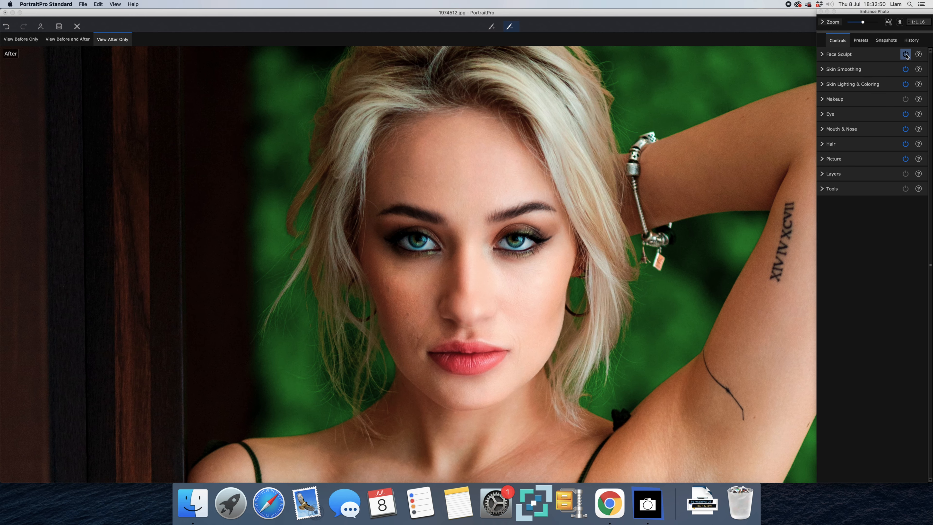
pyautogui.click(906, 55)
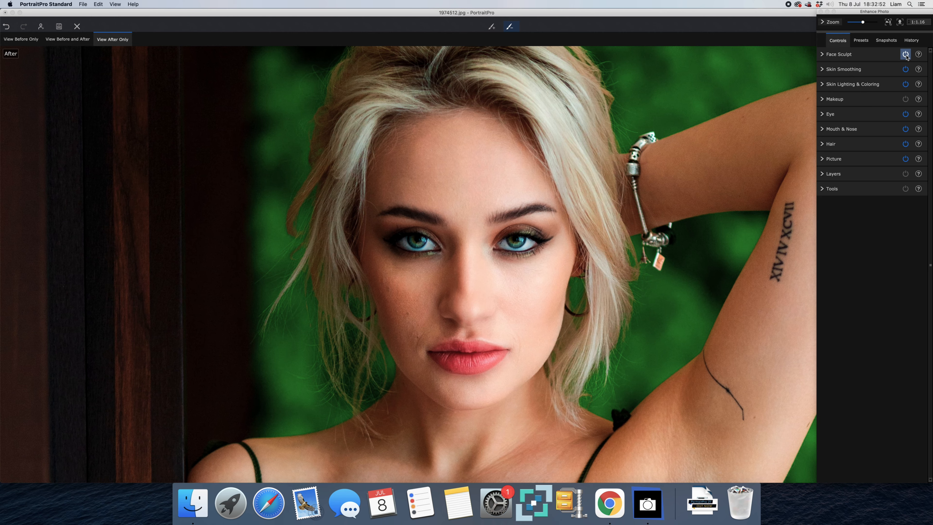
# Lower the Face Sculpt Master Fade to 0 and raise it to about a quarter of its range.
pyautogui.click(882, 55)
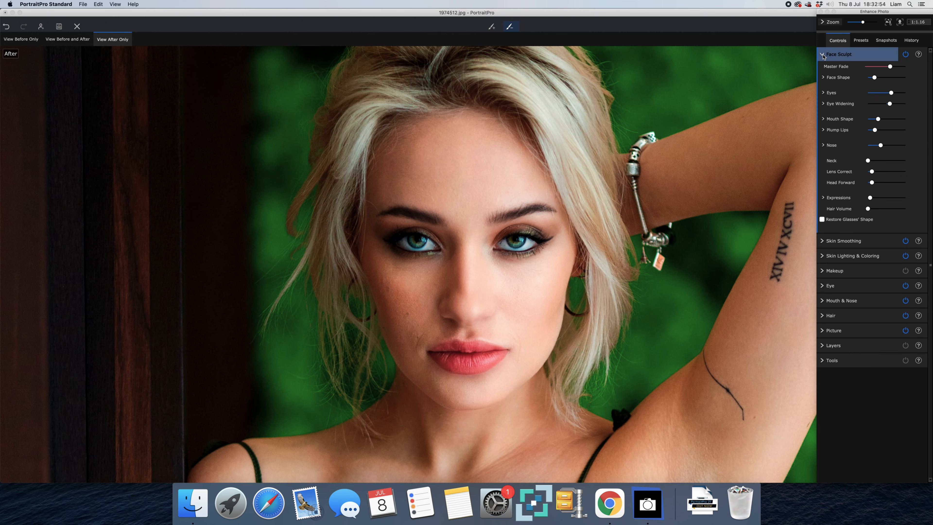
pyautogui.moveTo(891, 68); pyautogui.dragTo(857, 71)
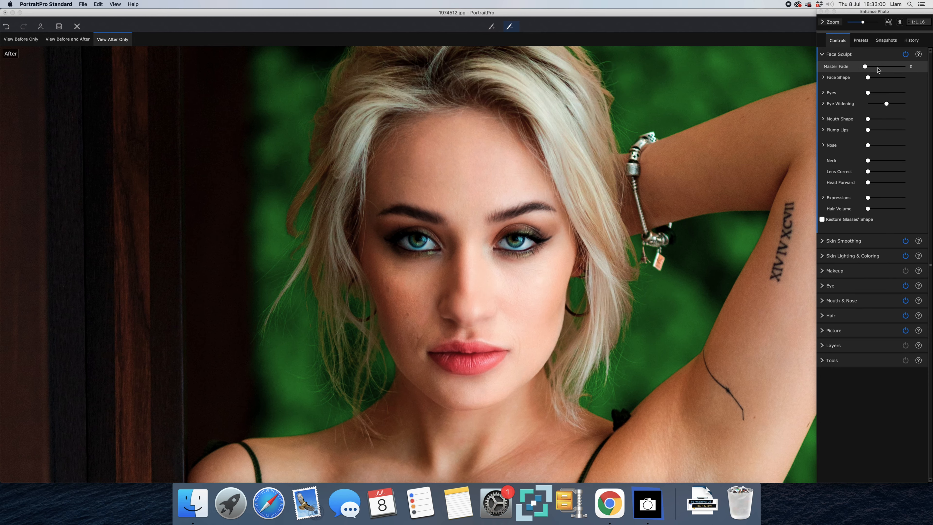
pyautogui.moveTo(866, 68); pyautogui.dragTo(877, 69)
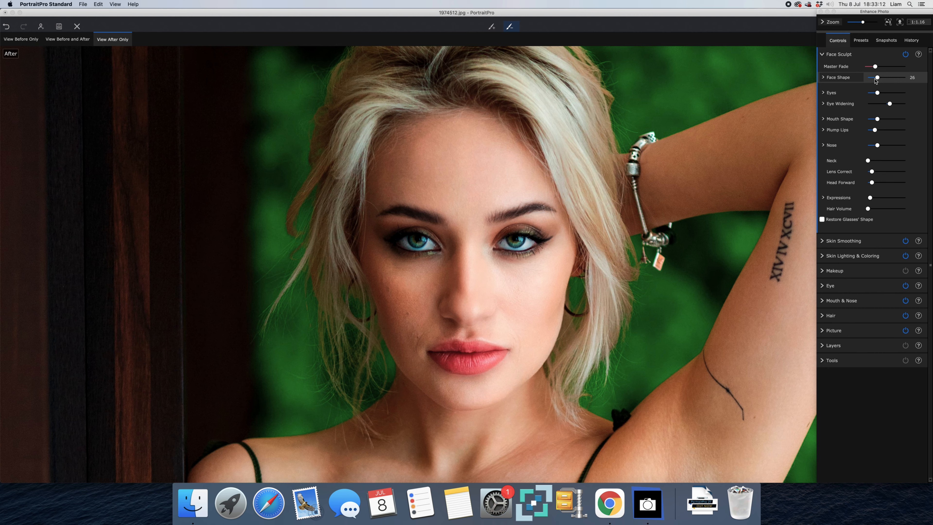
# Set the Face Shape amount in Face Sculpt to 55.
pyautogui.moveTo(878, 79)
pyautogui.mouseDown()
pyautogui.moveTo(899, 80)
pyautogui.moveTo(891, 78)
pyautogui.mouseUp()
pyautogui.click(913, 81)
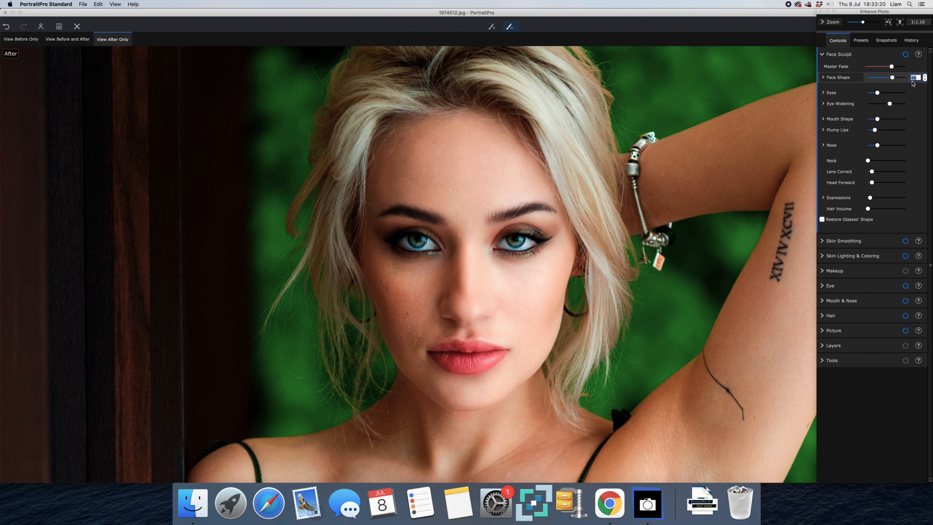
pyautogui.write('55')
pyautogui.press('Return')
pyautogui.click(923, 81)
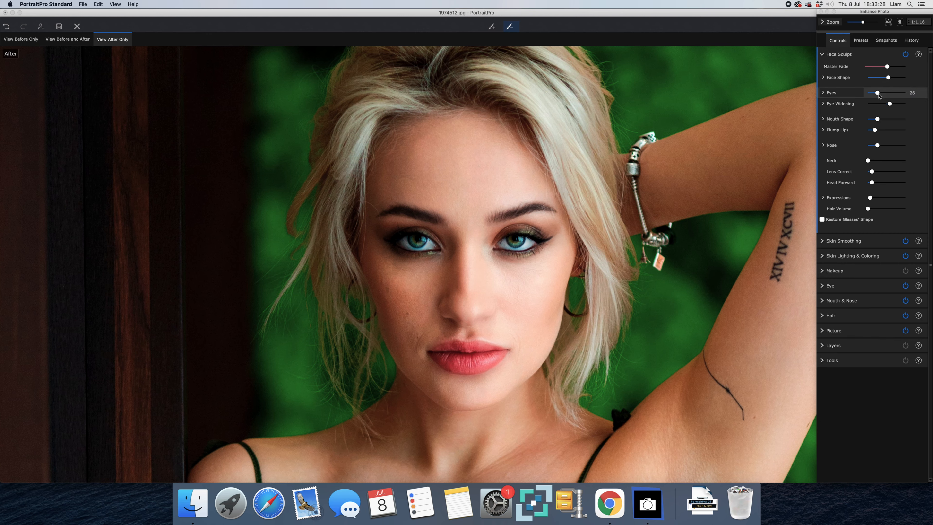
# Raise the Face Sculpt Eyes amount slightly and set Eye Widening to 88.
pyautogui.moveTo(878, 93); pyautogui.dragTo(904, 106)
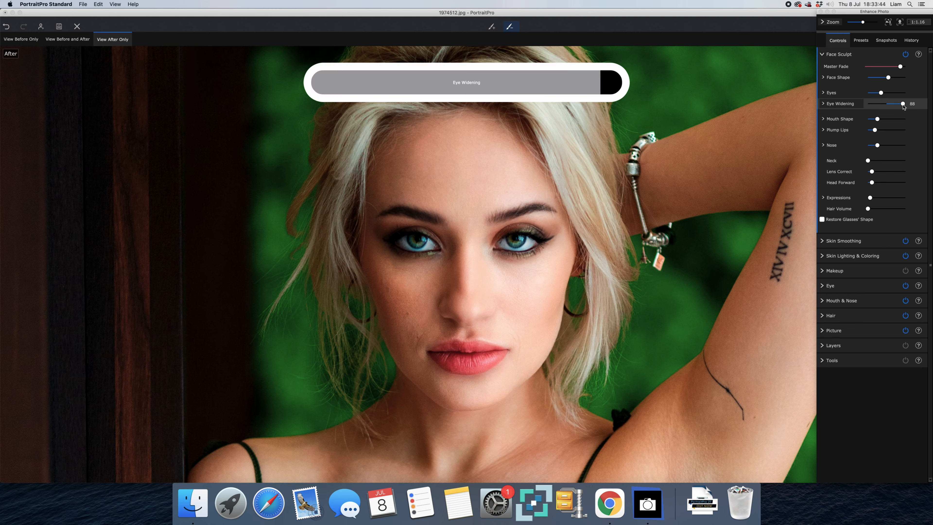
# Set the Mouth Shape amount to 75 and Plump Lips to 45.
pyautogui.moveTo(880, 121); pyautogui.dragTo(897, 122)
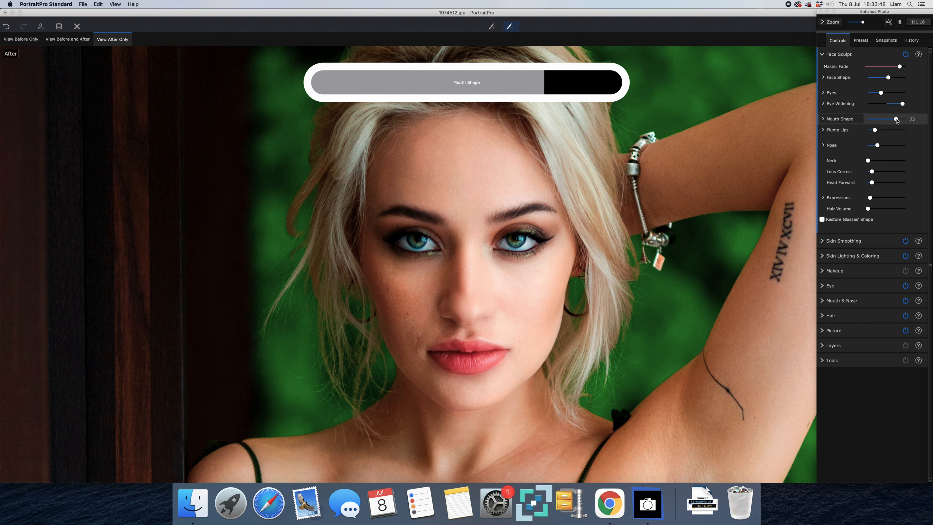
pyautogui.moveTo(875, 130); pyautogui.dragTo(887, 134)
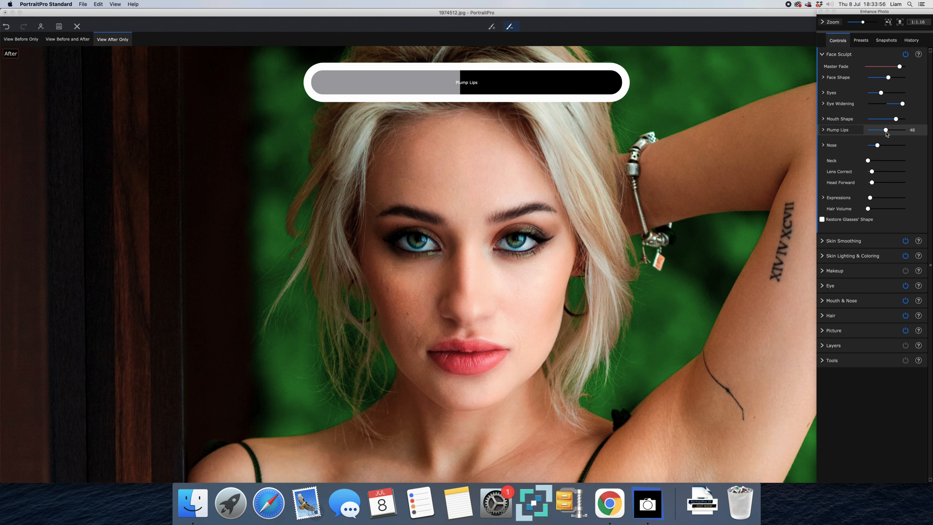
pyautogui.click(913, 131)
pyautogui.write('45')
pyautogui.press('Return')
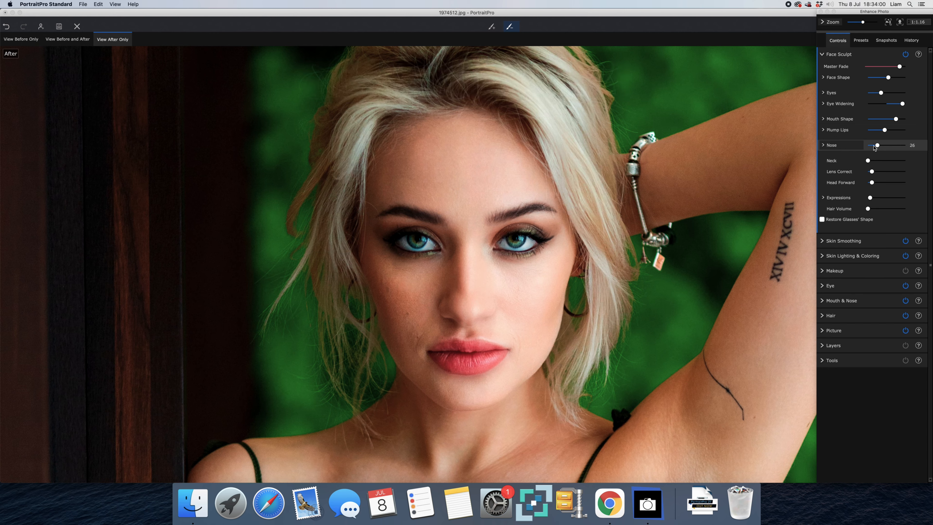
# Set the Nose amount to 24 and, with the whole photo in view, set Neck to 62.
pyautogui.moveTo(878, 147)
pyautogui.mouseDown()
pyautogui.moveTo(894, 147)
pyautogui.moveTo(878, 149)
pyautogui.mouseUp()
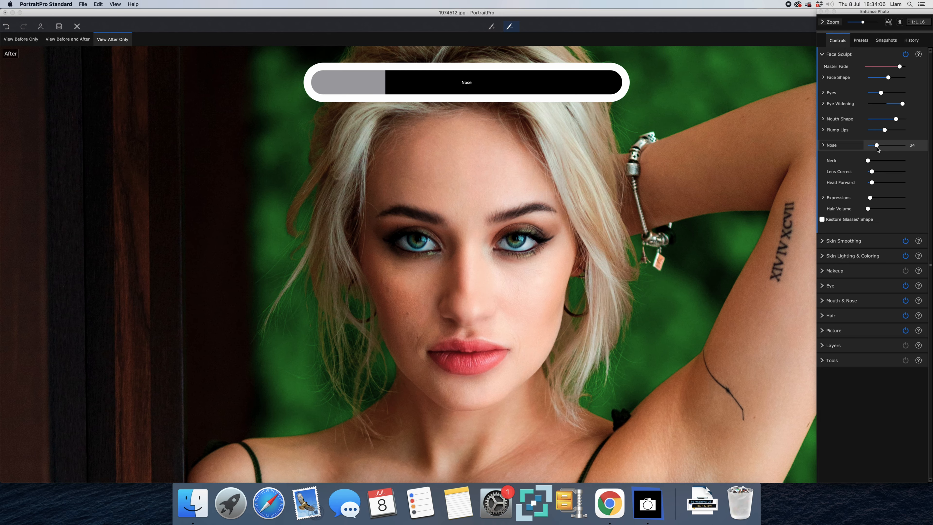
pyautogui.click(887, 22)
pyautogui.moveTo(867, 162); pyautogui.dragTo(892, 162)
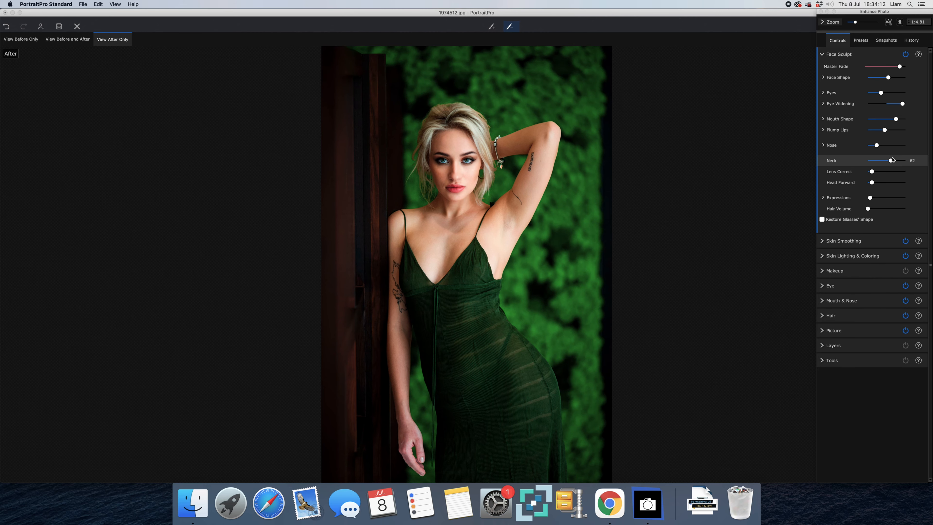
pyautogui.click(899, 23)
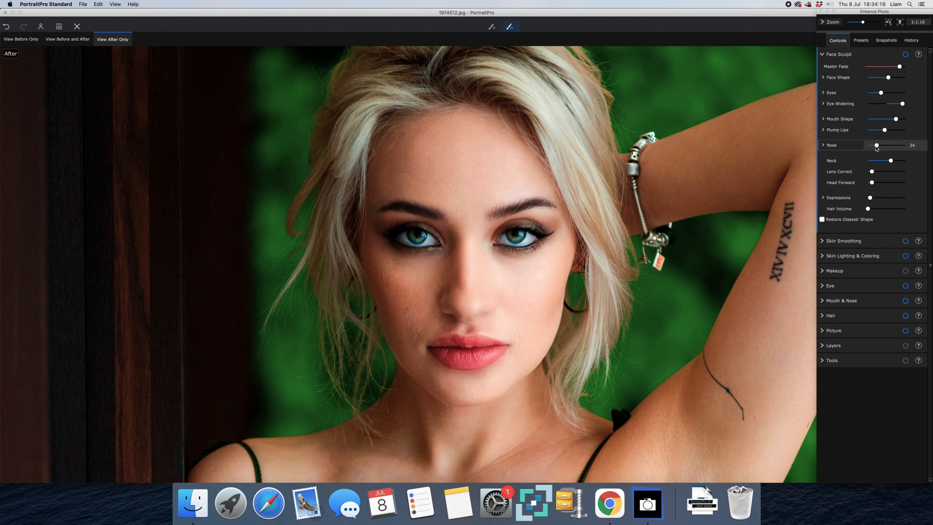
# Set Lens Correct to 53 and raise Head Forward to a little under half of its range.
pyautogui.moveTo(872, 173); pyautogui.dragTo(889, 174)
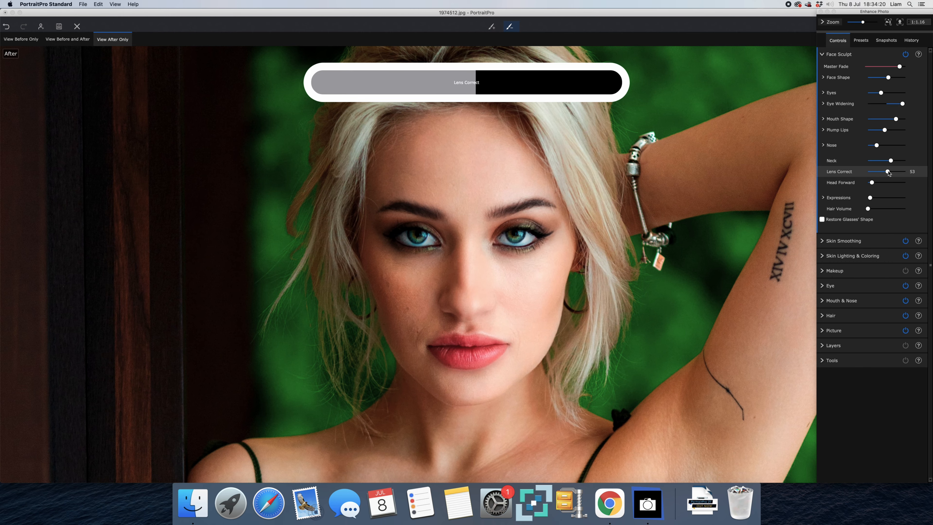
pyautogui.moveTo(872, 182); pyautogui.dragTo(880, 183)
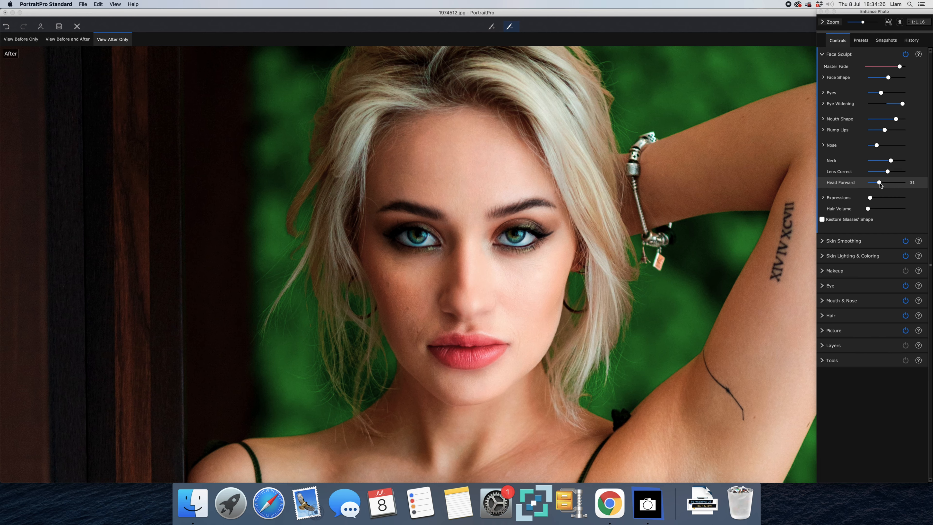
pyautogui.moveTo(880, 184); pyautogui.dragTo(885, 183)
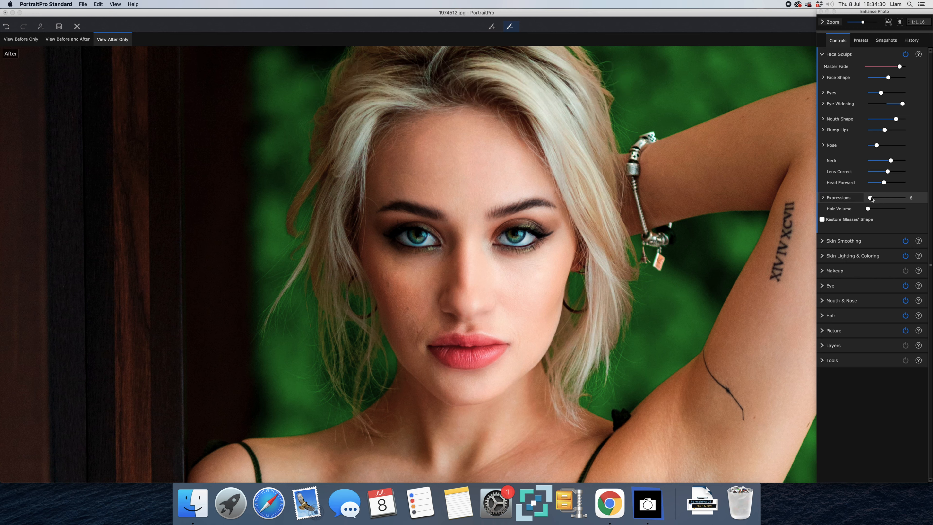
# Raise Expressions to about a third and Hair Volume to about half, and close the Face Sculpt settings with the whole photo in view.
pyautogui.moveTo(872, 199)
pyautogui.mouseDown()
pyautogui.moveTo(899, 201)
pyautogui.moveTo(876, 202)
pyautogui.mouseUp()
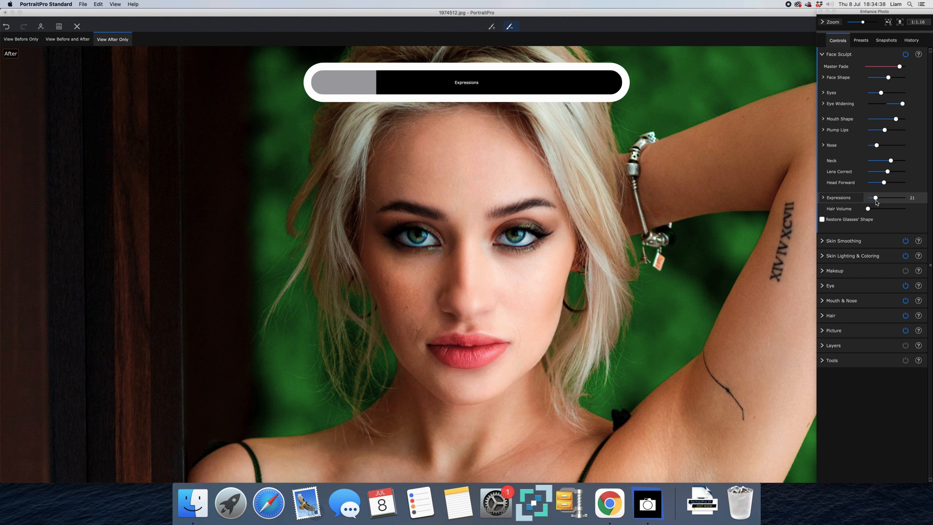
pyautogui.moveTo(877, 201)
pyautogui.mouseDown()
pyautogui.moveTo(873, 210)
pyautogui.moveTo(887, 210)
pyautogui.moveTo(869, 211)
pyautogui.moveTo(888, 212)
pyautogui.mouseUp()
pyautogui.click(888, 23)
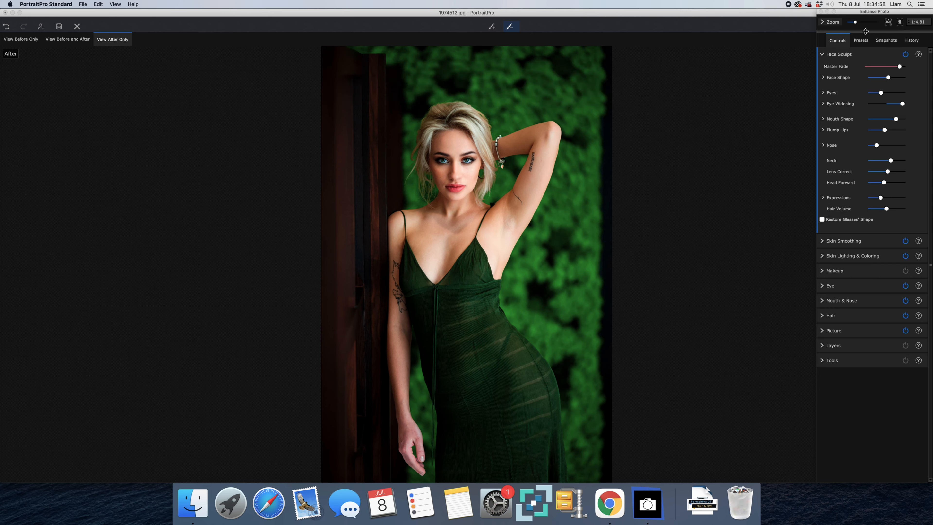
pyautogui.click(823, 55)
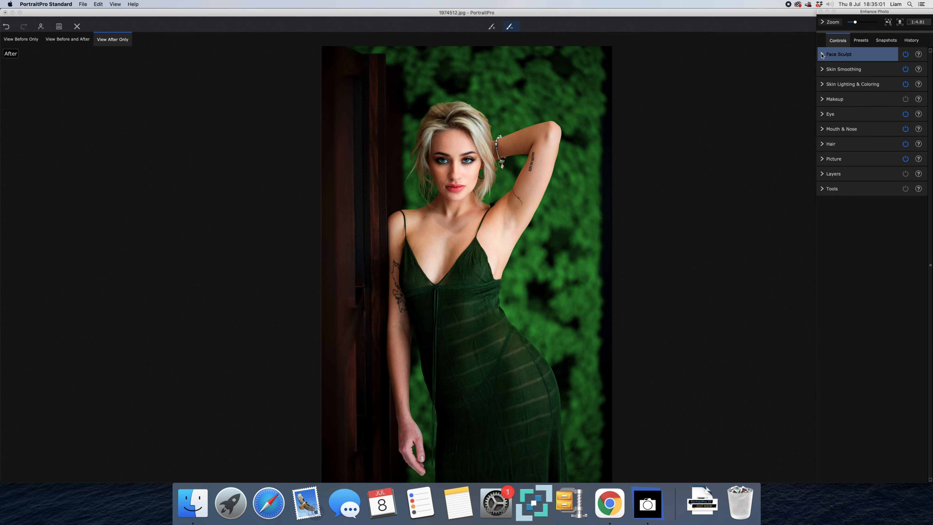
# With the face enlarged, lower Skin Smoothing's Master Fade to about a third, Remove Shine to 0, and Imperfections through Remove Pores to under a quarter.
pyautogui.click(822, 70)
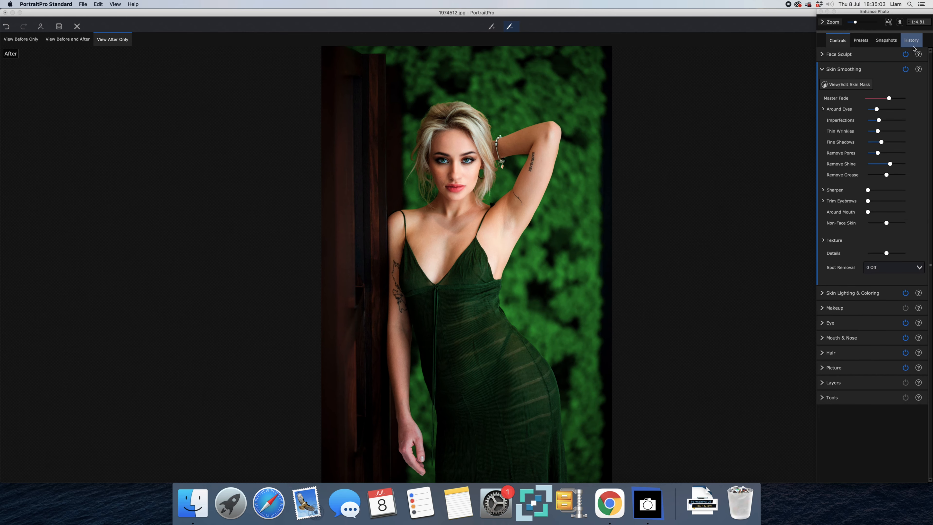
pyautogui.click(905, 23)
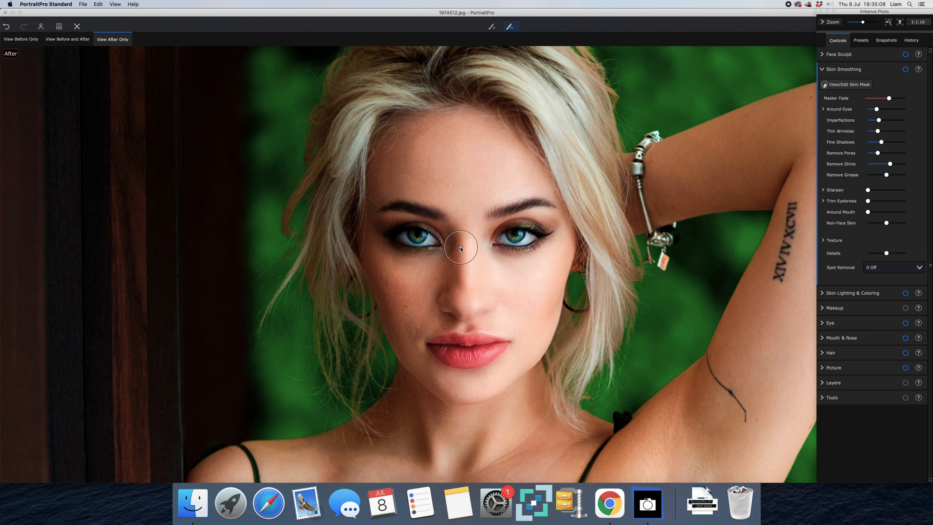
pyautogui.moveTo(889, 98); pyautogui.dragTo(874, 153)
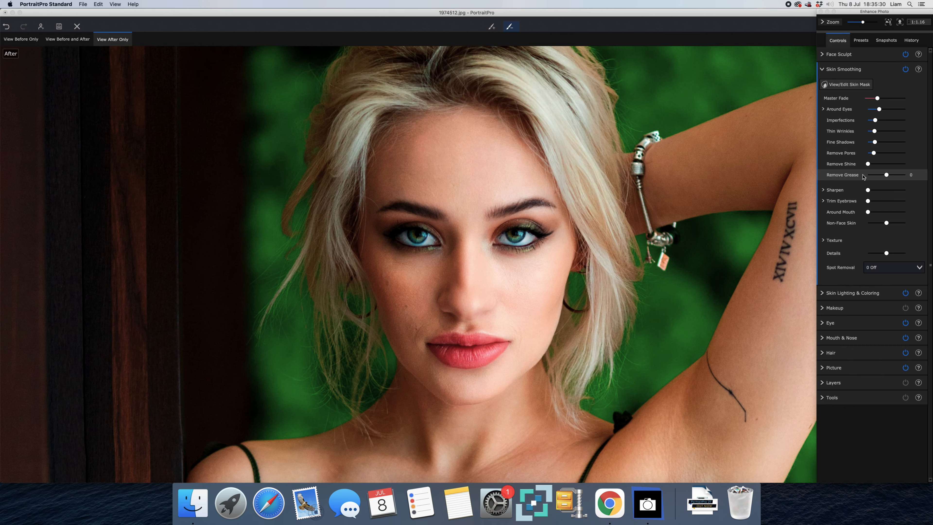
# Raise Sharpen to about an eighth and Around Mouth to about a fifth of their ranges, and close the Skin Smoothing settings.
pyautogui.click(873, 191)
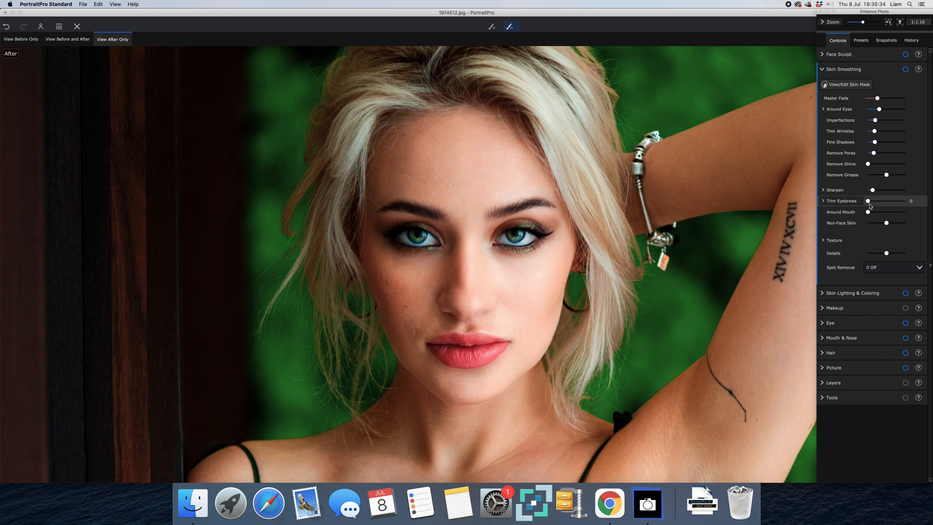
pyautogui.moveTo(868, 212); pyautogui.dragTo(876, 213)
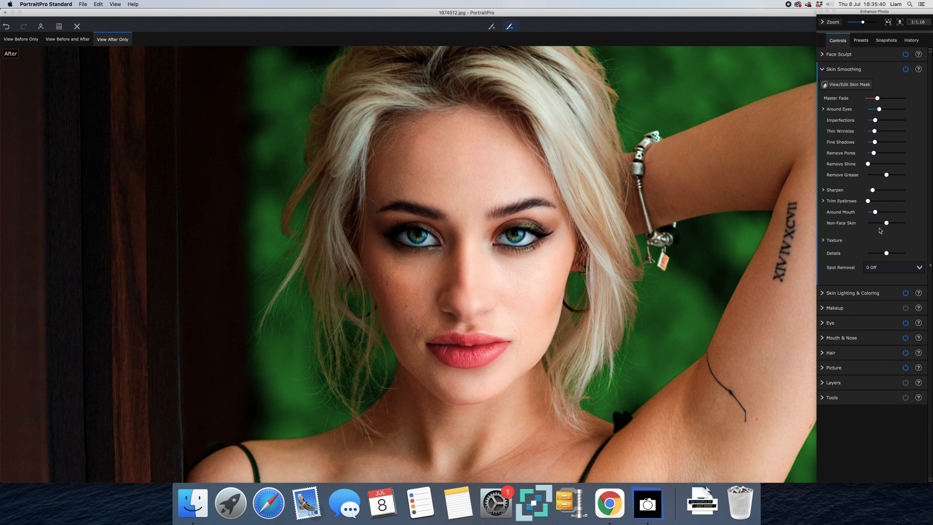
pyautogui.click(823, 70)
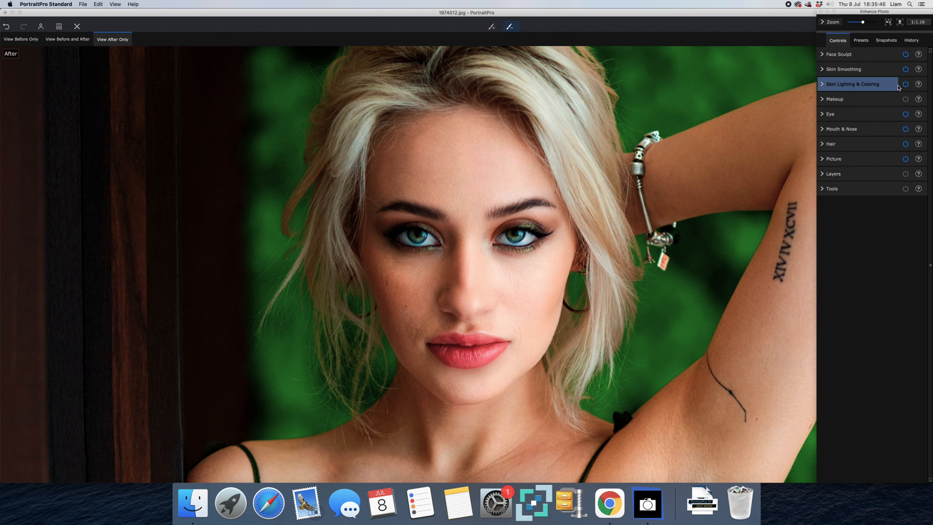
# Compare the portrait with and without Skin Lighting & Coloring, and leave that group switched off.
pyautogui.click(906, 84)
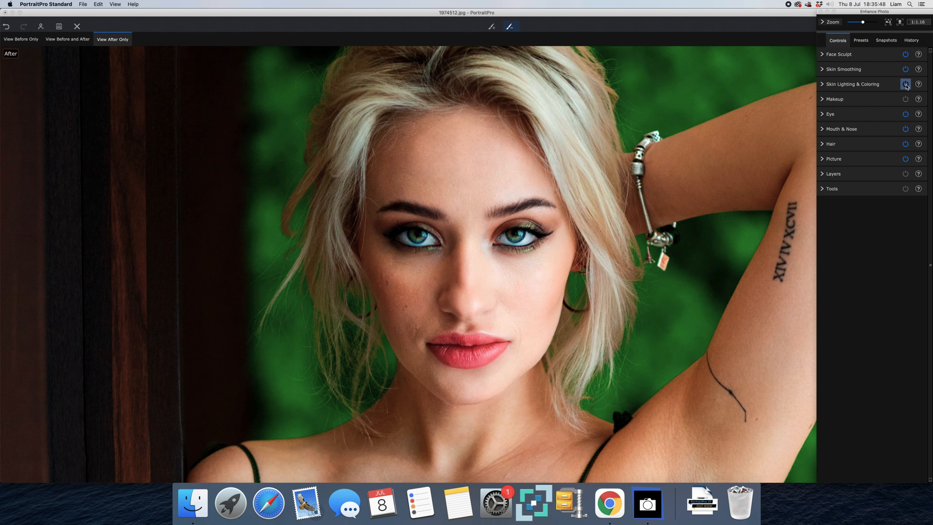
pyautogui.click(906, 84)
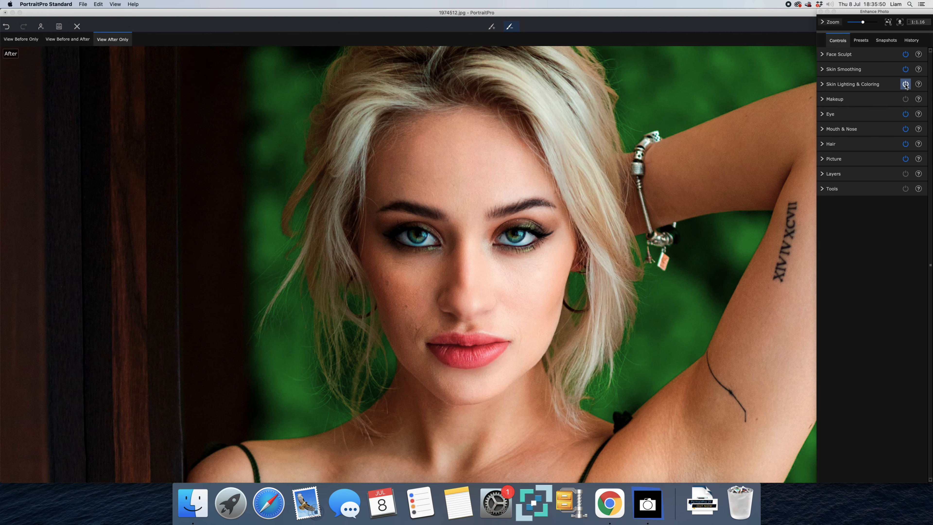
pyautogui.click(906, 85)
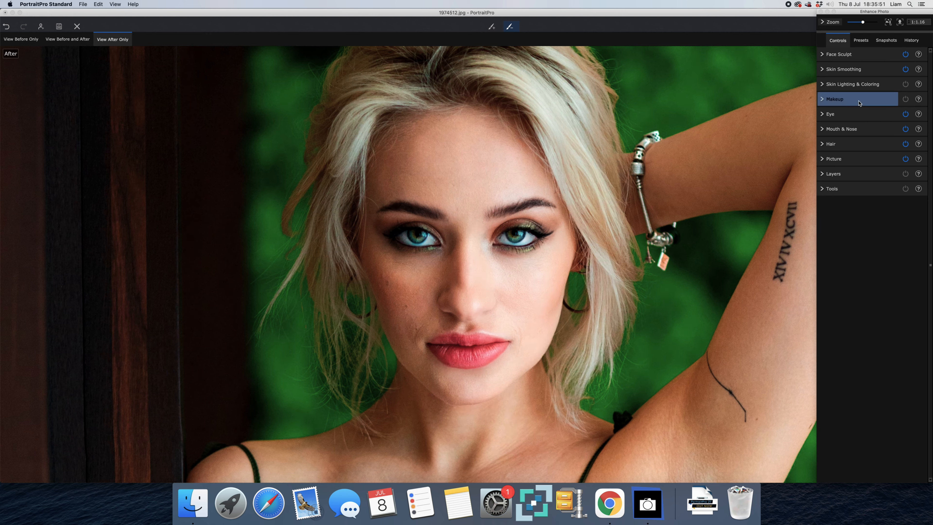
# Raise the Makeup Master Fade and Lipstick to a little over a third, and choose a deeper red lipstick colour with Texture 1.
pyautogui.click(822, 101)
pyautogui.moveTo(866, 112); pyautogui.dragTo(867, 112)
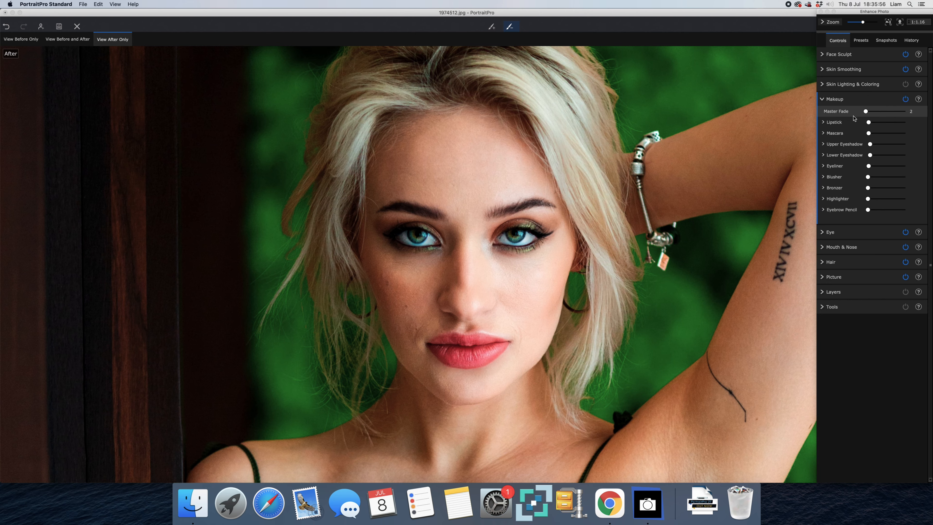
pyautogui.moveTo(865, 112); pyautogui.dragTo(890, 125)
pyautogui.click(822, 122)
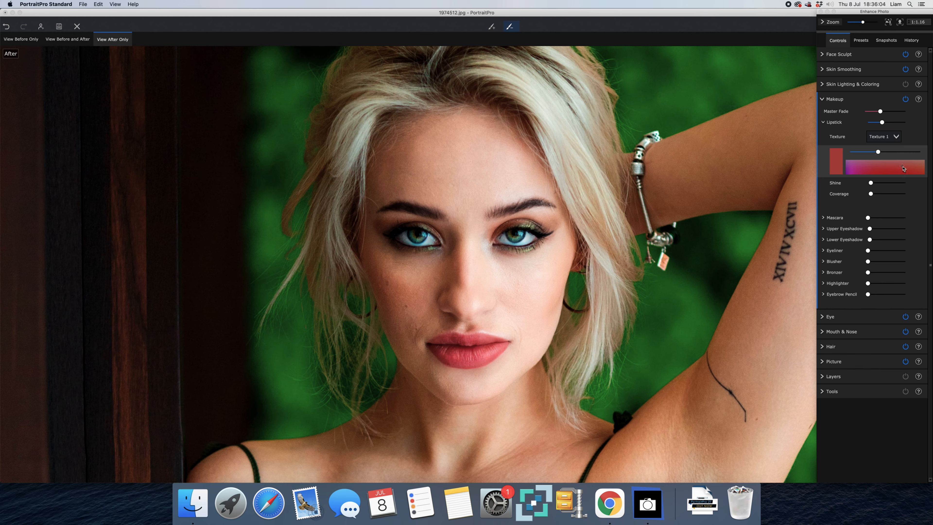
pyautogui.moveTo(872, 173); pyautogui.dragTo(853, 167)
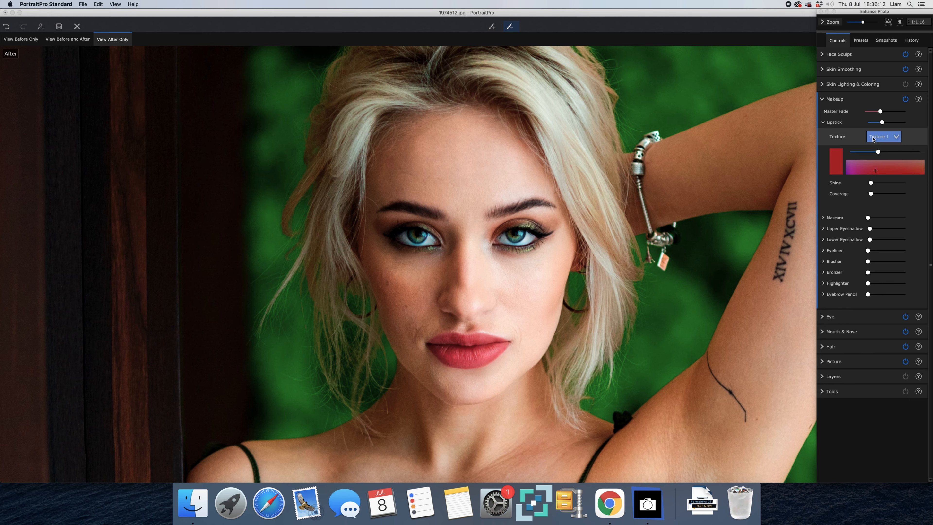
# Set Mascara to 61 with Medium Application, and collapse its options.
pyautogui.click(823, 123)
pyautogui.moveTo(870, 135); pyautogui.dragTo(892, 136)
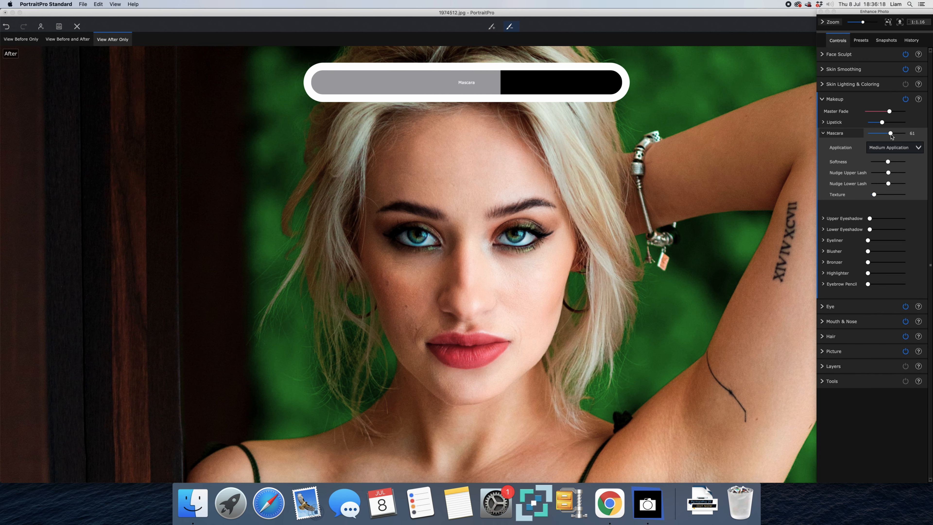
pyautogui.click(823, 133)
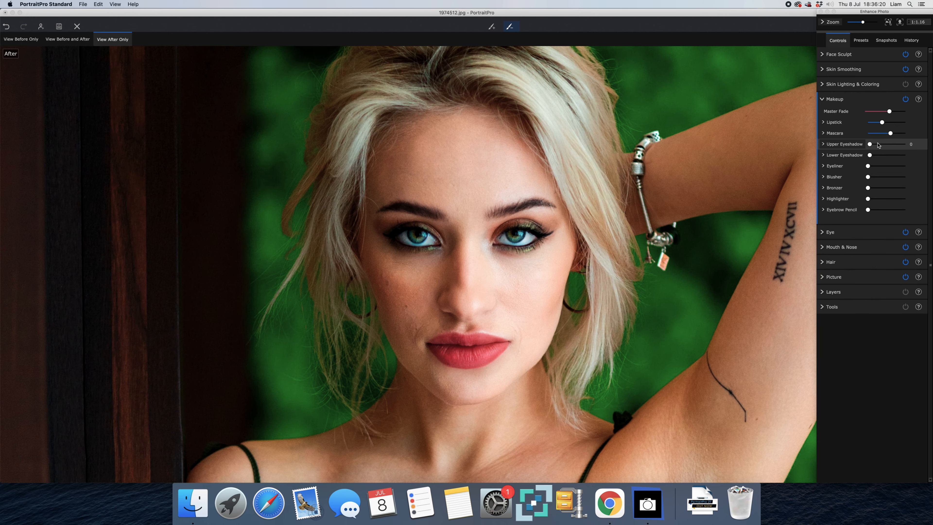
# Raise Upper Eyeshadow to a little under half of its range and set Lower Eyeshadow to 50.
pyautogui.moveTo(873, 147)
pyautogui.mouseDown()
pyautogui.moveTo(891, 147)
pyautogui.moveTo(882, 147)
pyautogui.mouseUp()
pyautogui.click(825, 146)
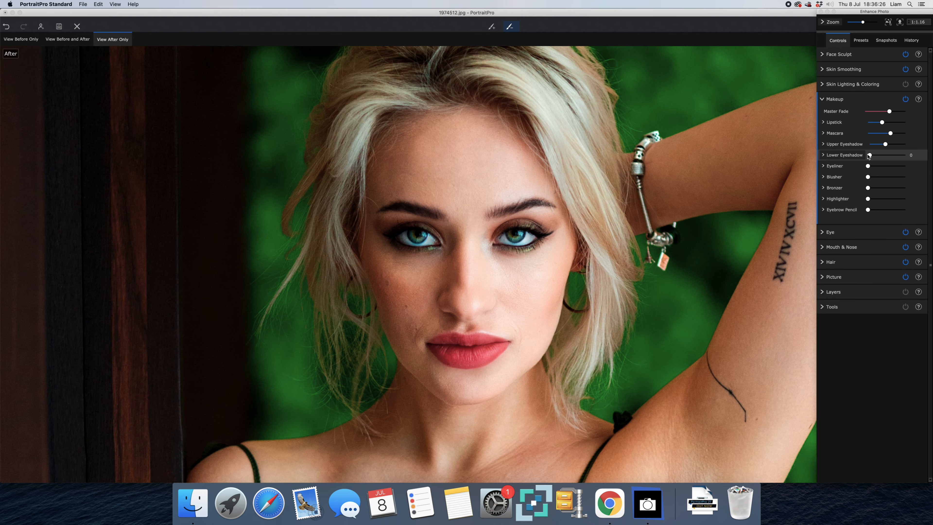
pyautogui.moveTo(871, 156); pyautogui.dragTo(888, 157)
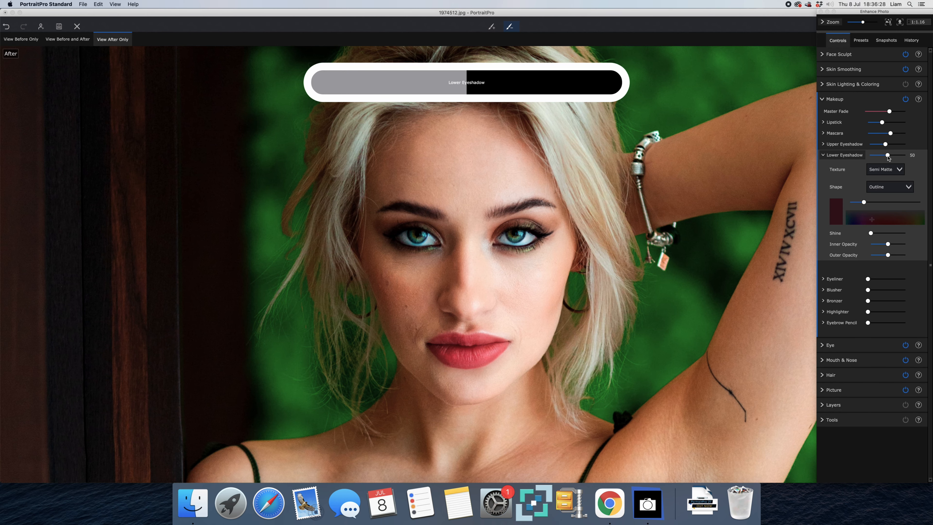
pyautogui.click(823, 156)
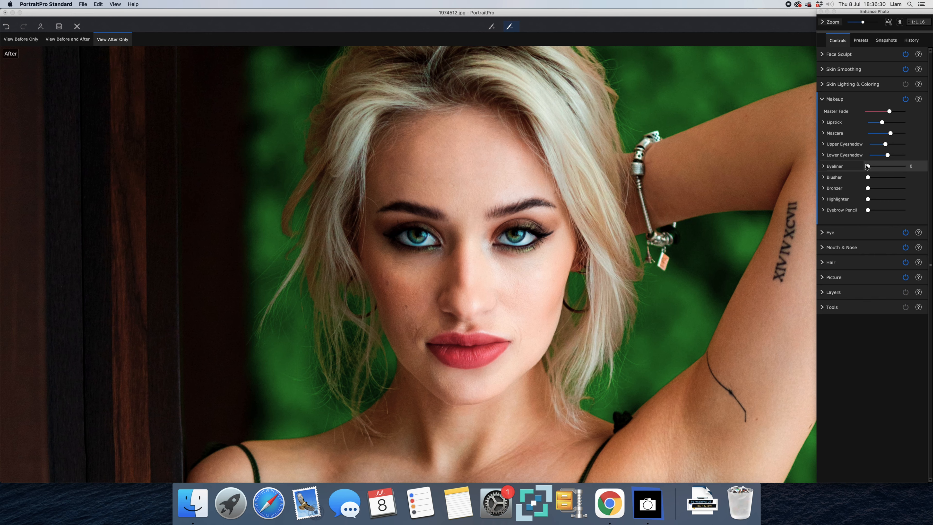
# Raise Eyeliner to about half of its range and leave Blusher at 0.
pyautogui.moveTo(872, 168); pyautogui.dragTo(888, 167)
pyautogui.click(826, 168)
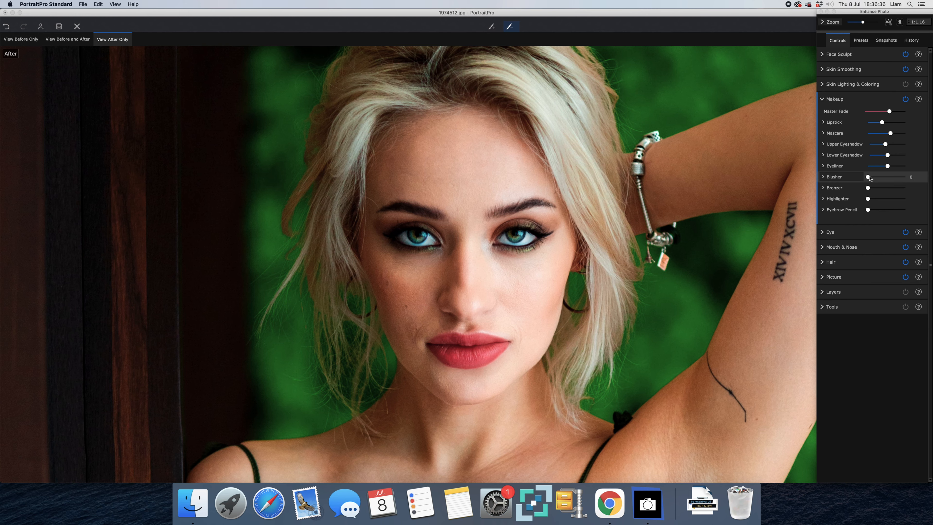
pyautogui.click(869, 177)
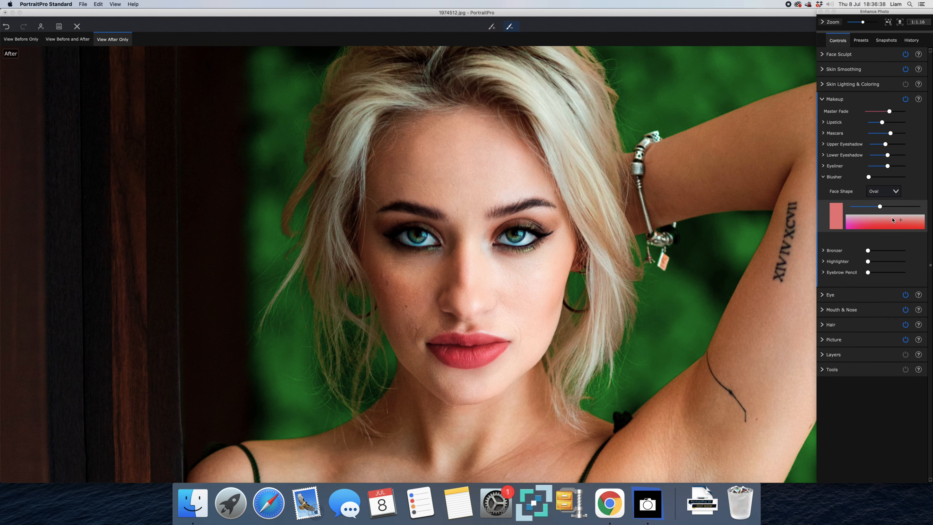
pyautogui.moveTo(869, 178); pyautogui.dragTo(867, 178)
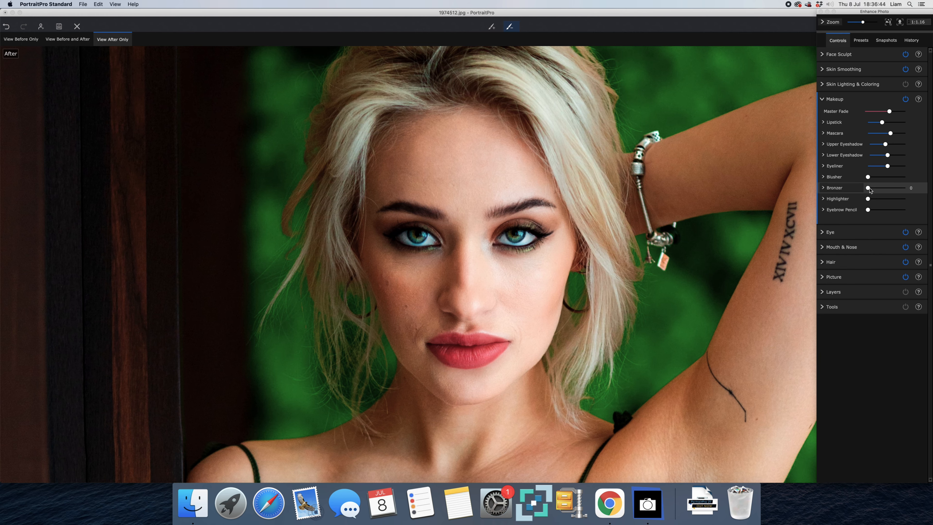
# Set Eyebrow Pencil to 25 with Bronzer left at 0, and close the Makeup settings.
pyautogui.click(870, 189)
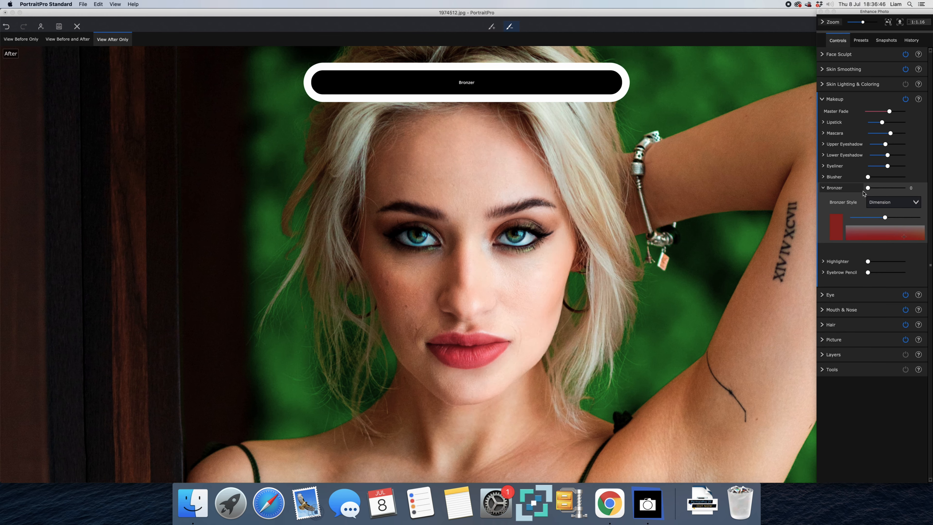
pyautogui.moveTo(870, 199)
pyautogui.mouseDown()
pyautogui.moveTo(886, 201)
pyautogui.moveTo(826, 199)
pyautogui.moveTo(878, 214)
pyautogui.mouseUp()
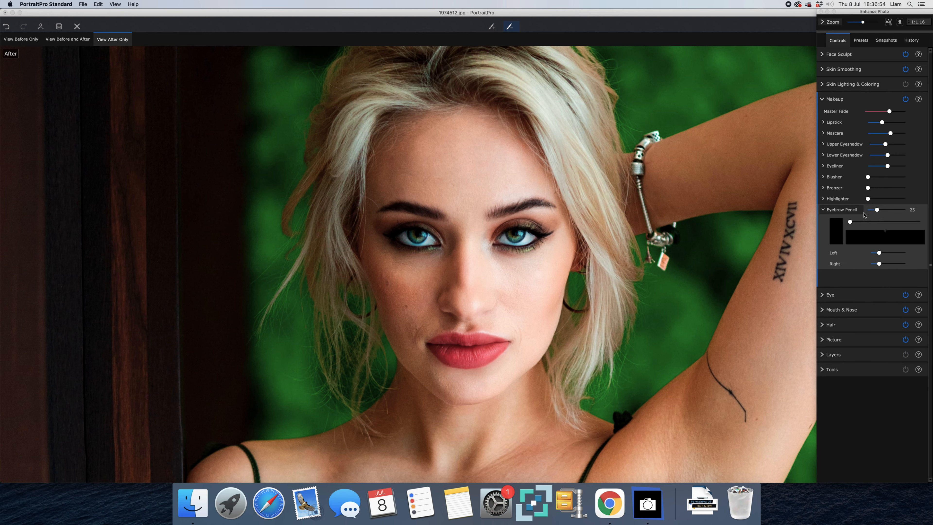
pyautogui.click(823, 211)
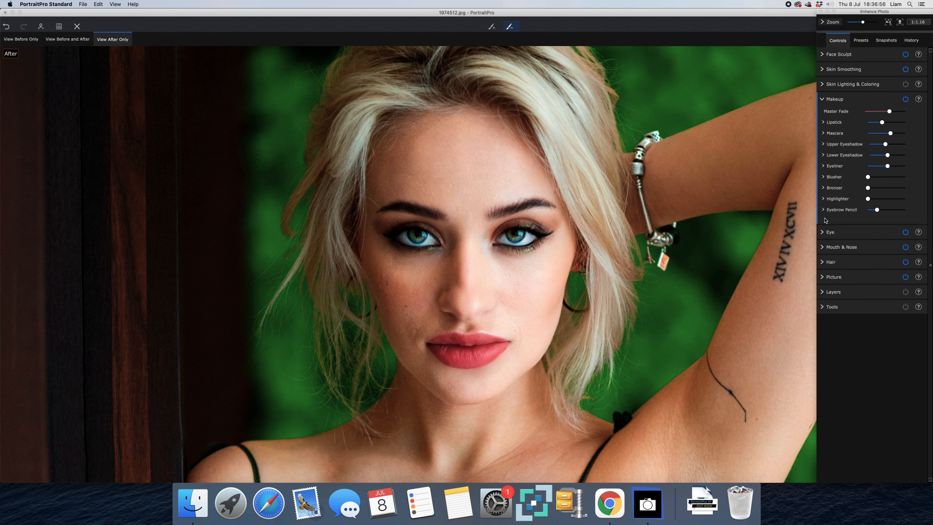
pyautogui.click(823, 100)
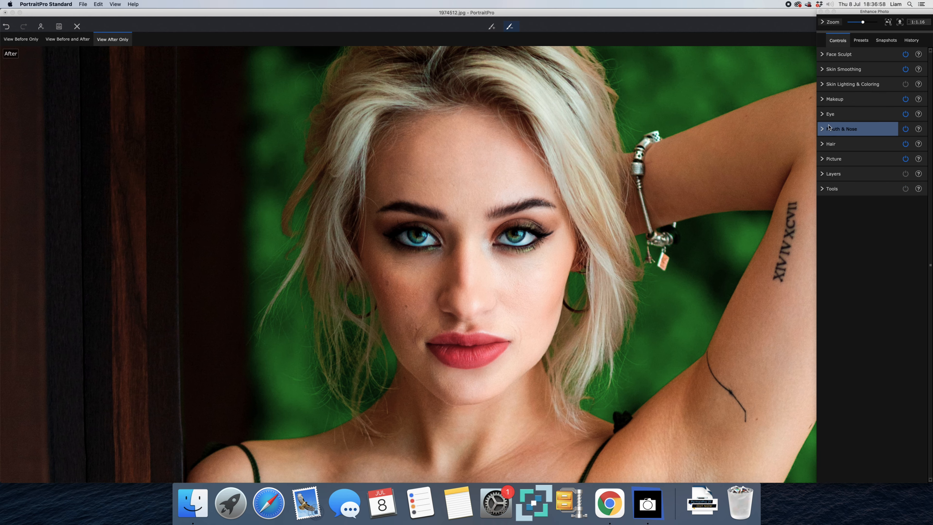
# Zero the Eye Master Fade, and set Whiten Eyes to about two thirds, Clean Eyes to half and Whitening Area to about a third.
pyautogui.click(824, 115)
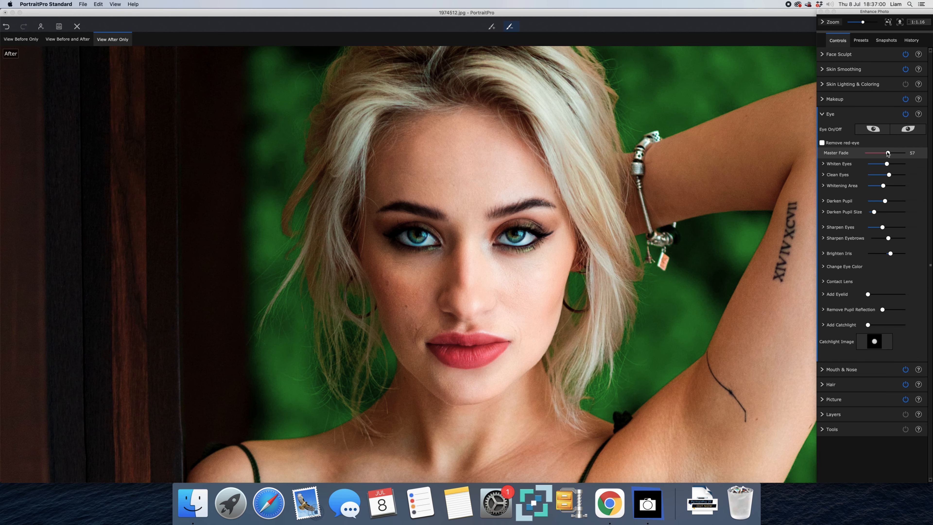
pyautogui.moveTo(888, 154); pyautogui.dragTo(861, 156)
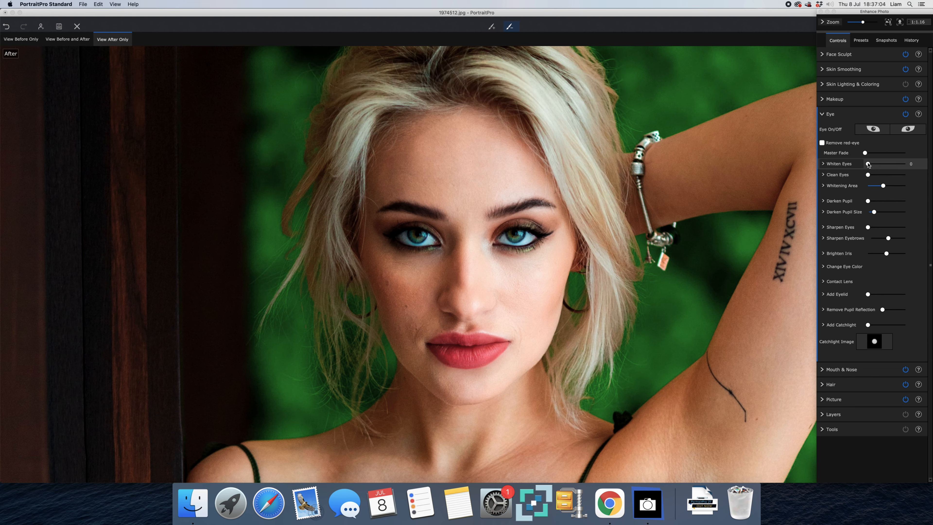
pyautogui.moveTo(876, 166); pyautogui.dragTo(893, 166)
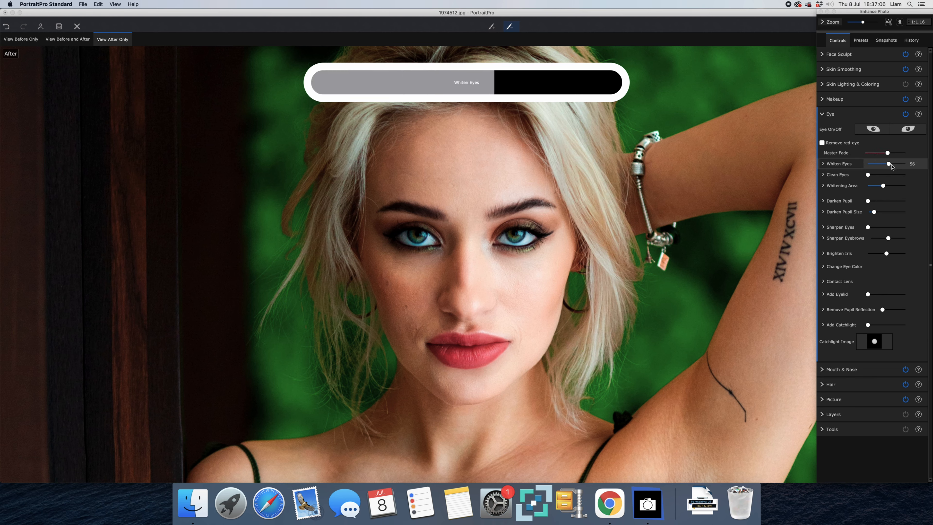
pyautogui.moveTo(869, 176); pyautogui.dragTo(888, 175)
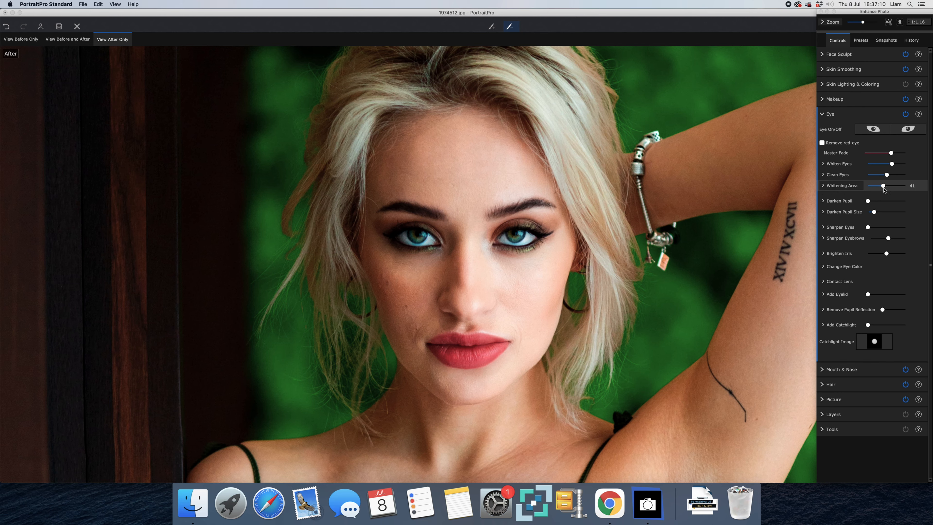
pyautogui.moveTo(884, 186)
pyautogui.mouseDown()
pyautogui.moveTo(868, 186)
pyautogui.moveTo(883, 187)
pyautogui.mouseUp()
# Raise Darken Pupil, Darken Pupil Size and Sharpen Eyes each to roughly two fifths of their ranges.
pyautogui.moveTo(869, 201); pyautogui.dragTo(885, 201)
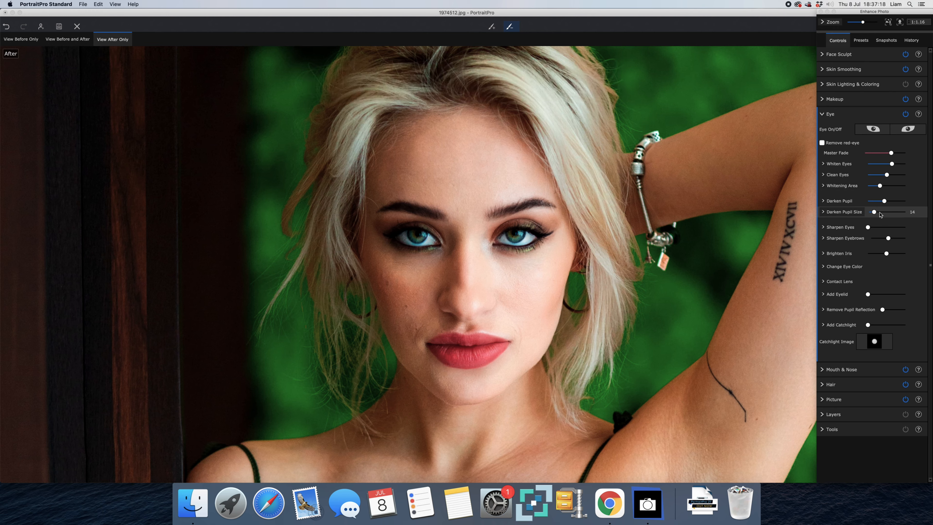
pyautogui.moveTo(881, 214); pyautogui.dragTo(883, 213)
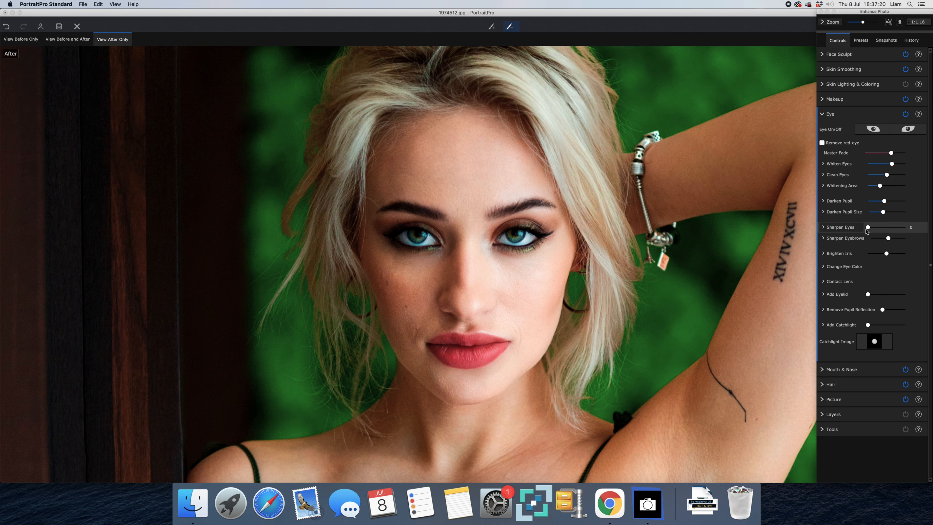
pyautogui.moveTo(869, 228); pyautogui.dragTo(884, 231)
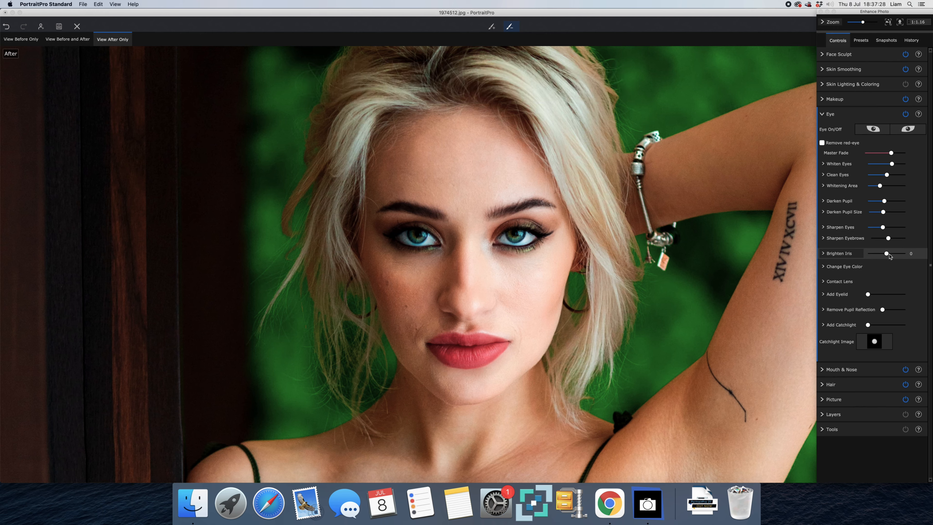
# Raise Brighten Iris slightly above the middle of its range and open the Contact Lens options.
pyautogui.moveTo(890, 254); pyautogui.dragTo(892, 255)
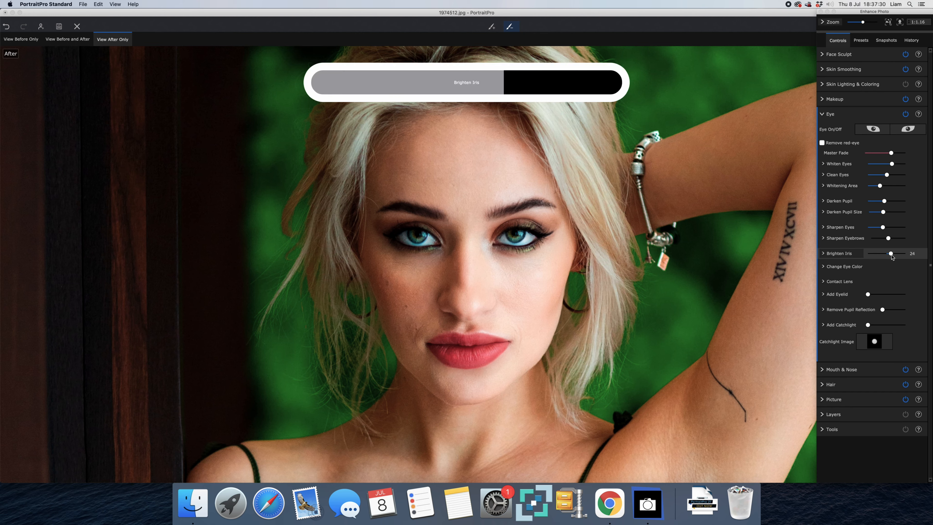
pyautogui.click(913, 255)
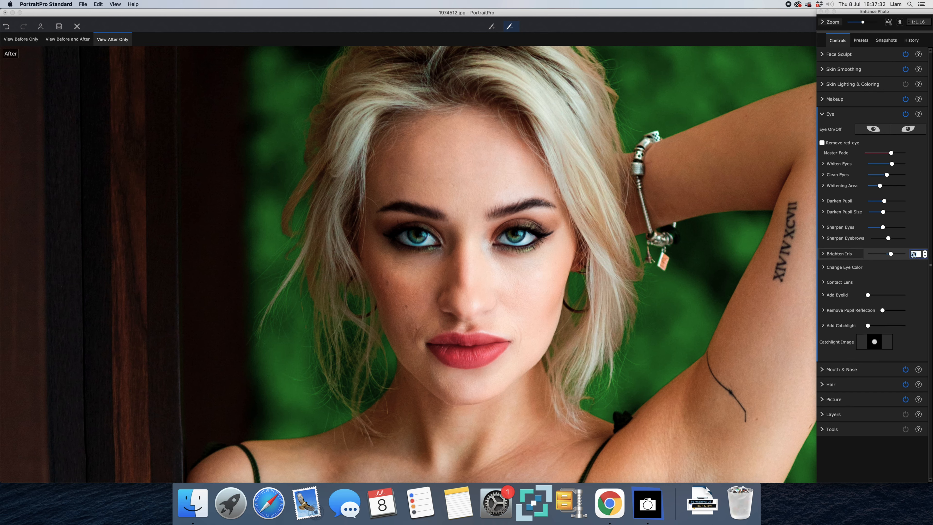
pyautogui.press('Return')
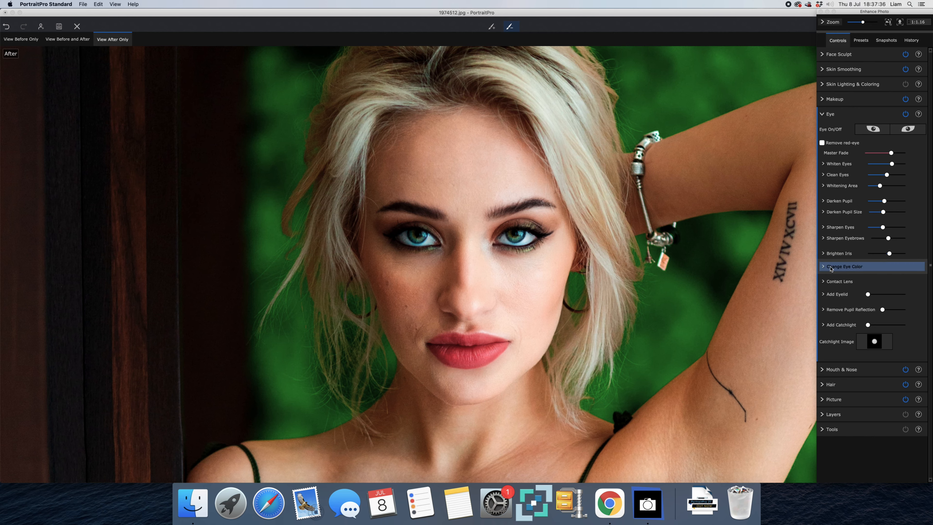
pyautogui.click(822, 282)
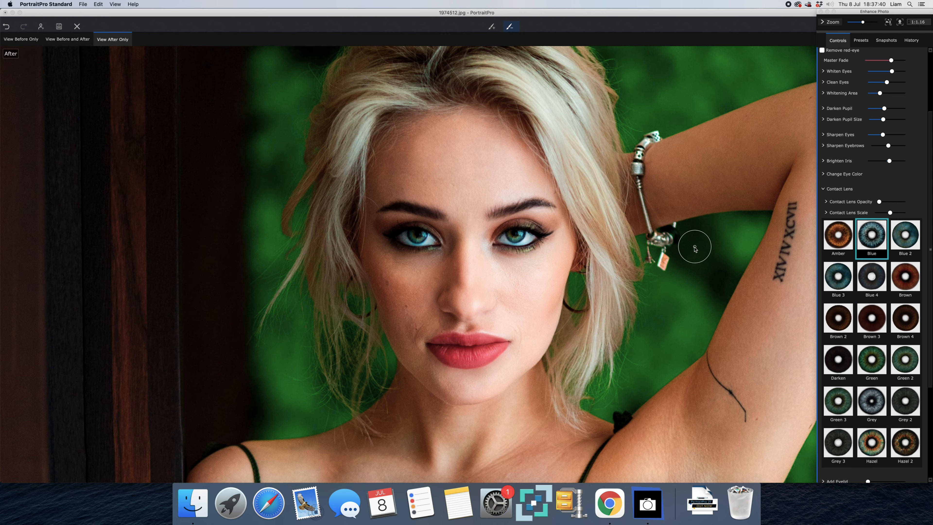
# Choose the Green contact lens for the eyes and set Contact Lens Opacity to 20.
pyautogui.click(873, 361)
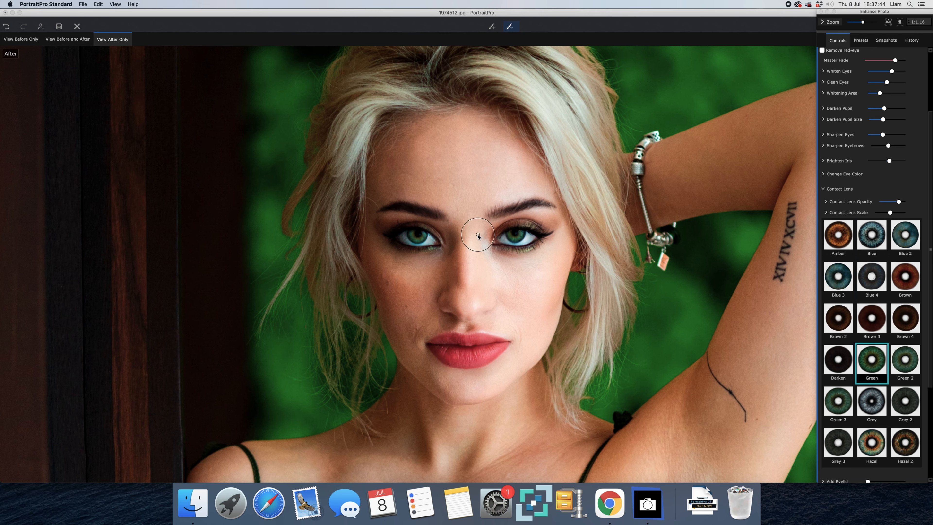
pyautogui.moveTo(899, 203)
pyautogui.moveTo(900, 204); pyautogui.dragTo(887, 206)
pyautogui.click(915, 202)
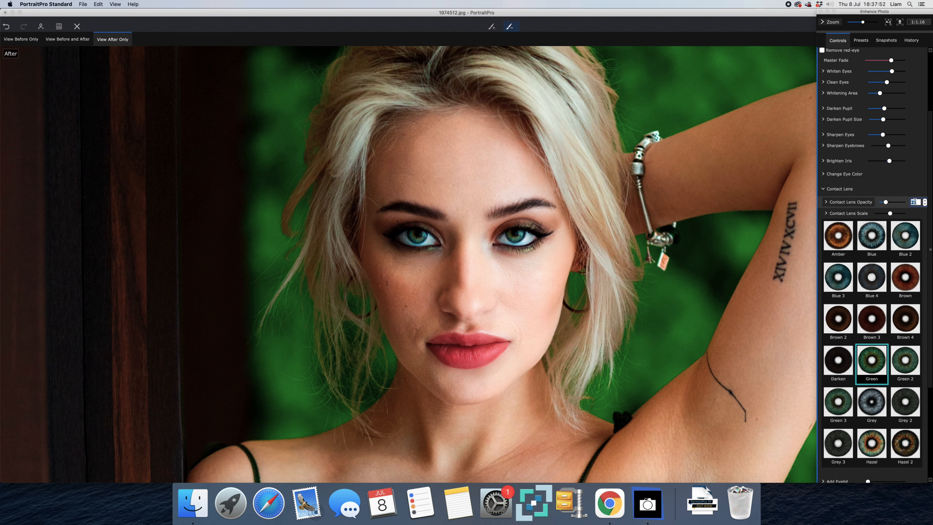
pyautogui.write('20')
pyautogui.press('Return')
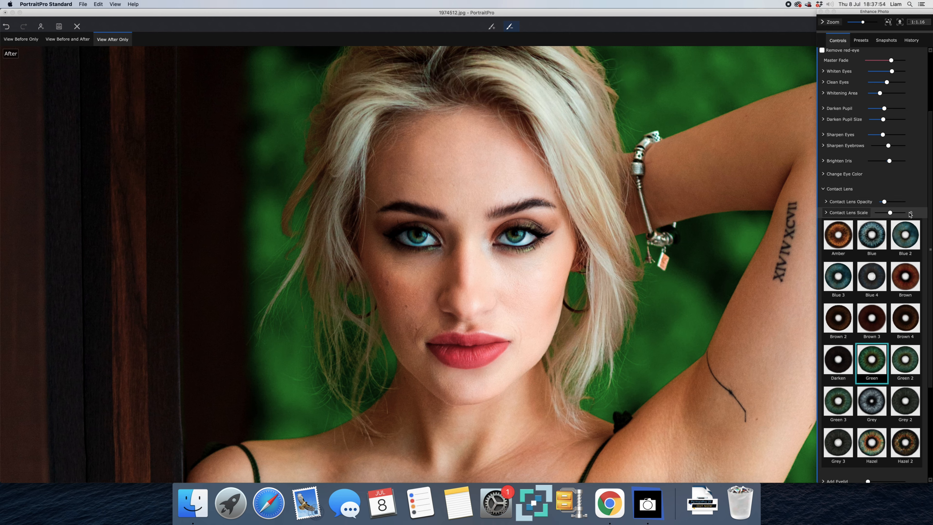
# Collapse the Contact Lens options and close the Eye settings.
pyautogui.scroll(3, 930, 189)
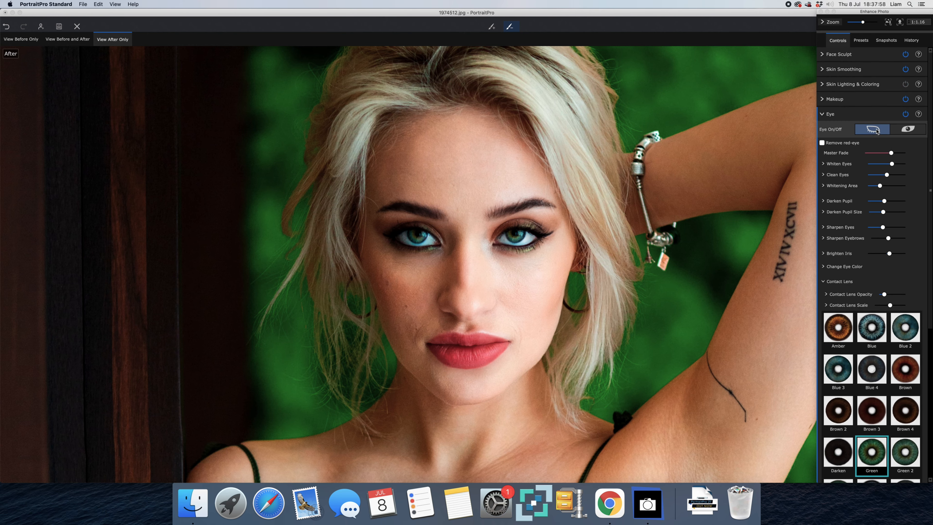
pyautogui.click(823, 115)
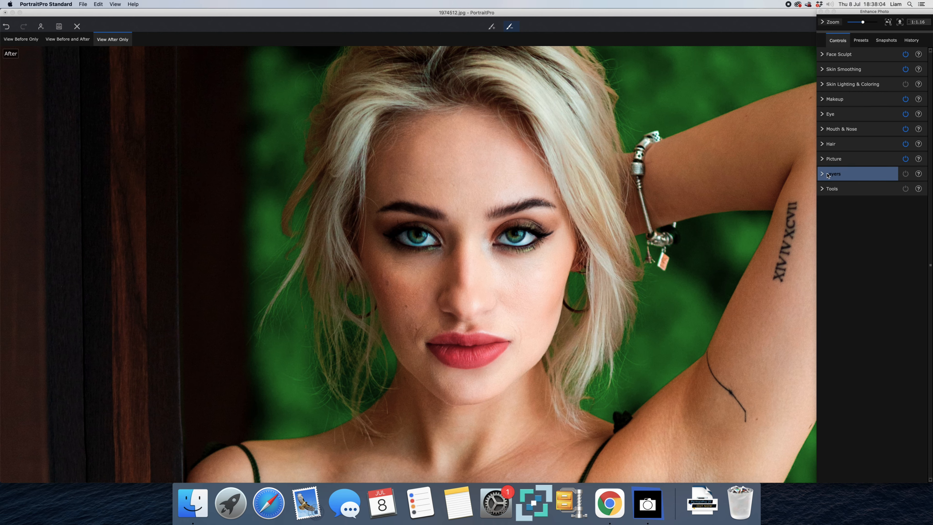
pyautogui.click(826, 117)
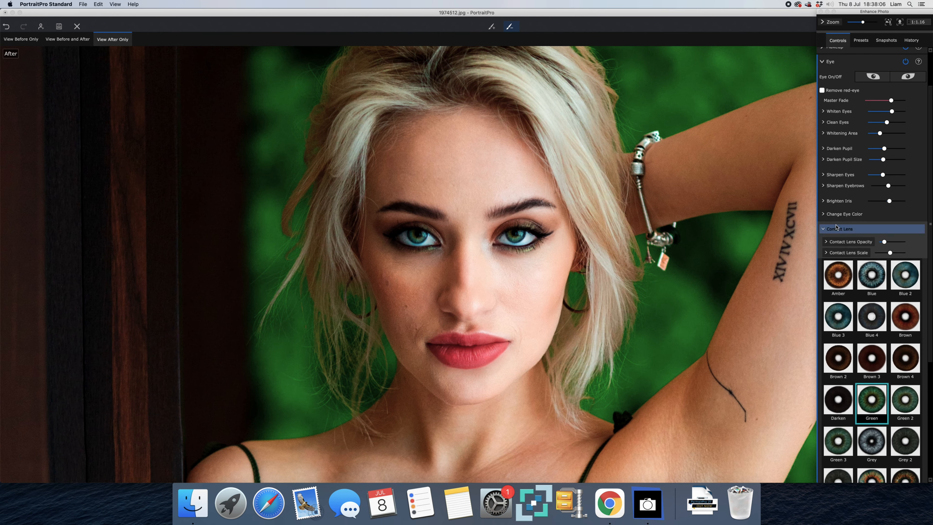
pyautogui.click(841, 228)
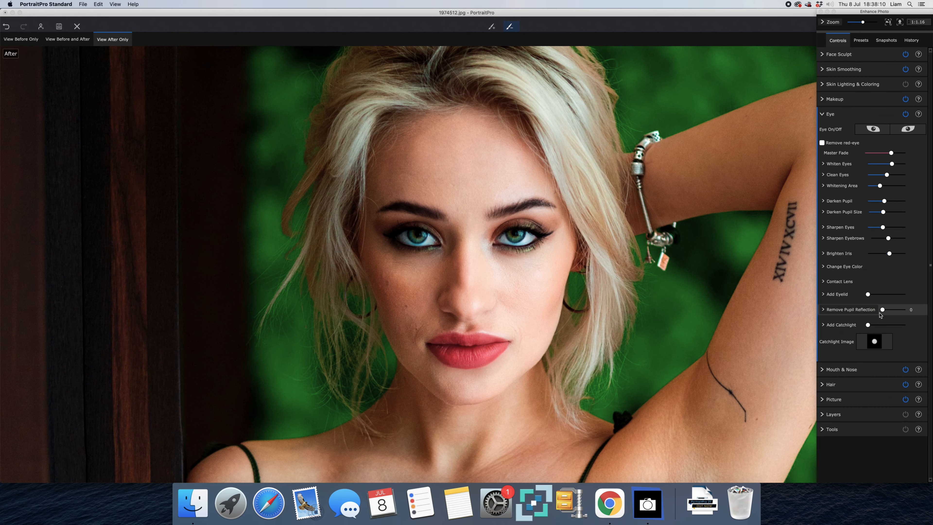
pyautogui.click(823, 115)
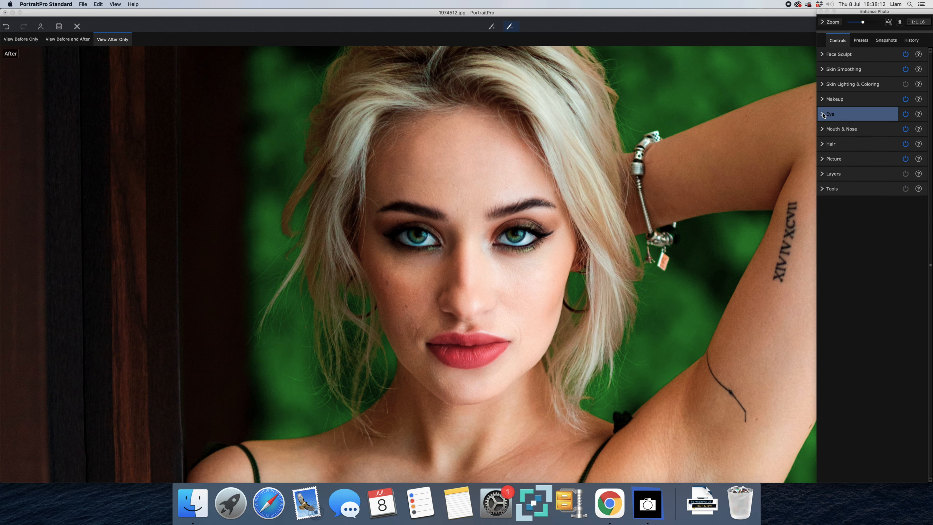
# In Mouth & Nose, zero the Master Fade, set Lip Saturation to 32, and raise Lip Darken and Lip Contrast to similar levels.
pyautogui.click(821, 129)
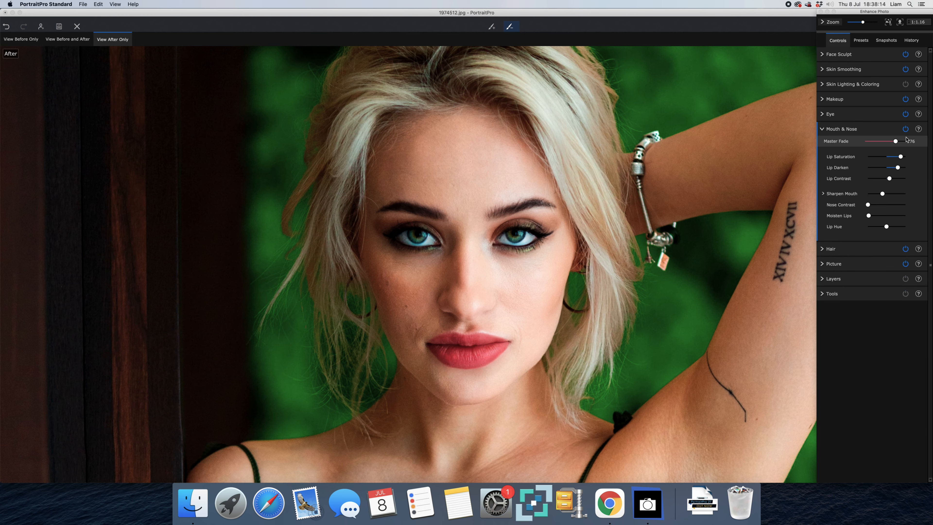
pyautogui.moveTo(895, 142); pyautogui.dragTo(865, 143)
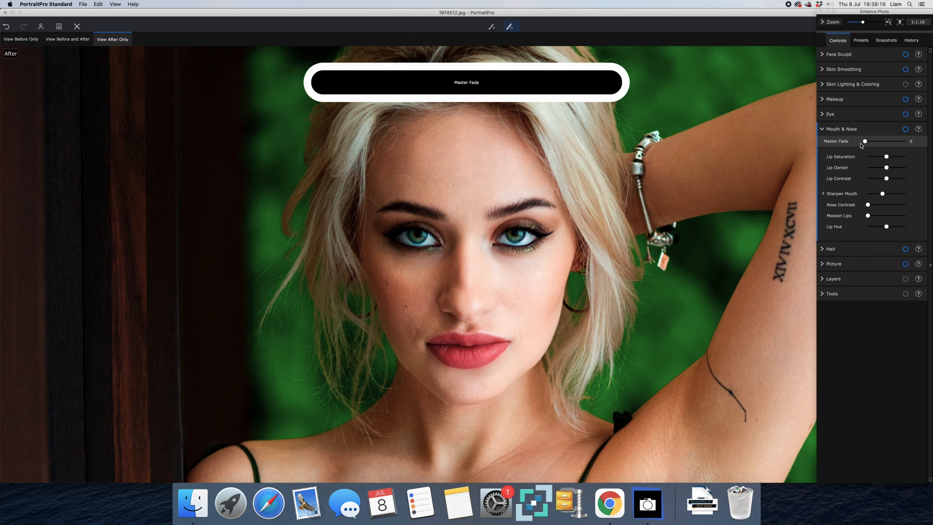
pyautogui.moveTo(887, 157); pyautogui.dragTo(894, 157)
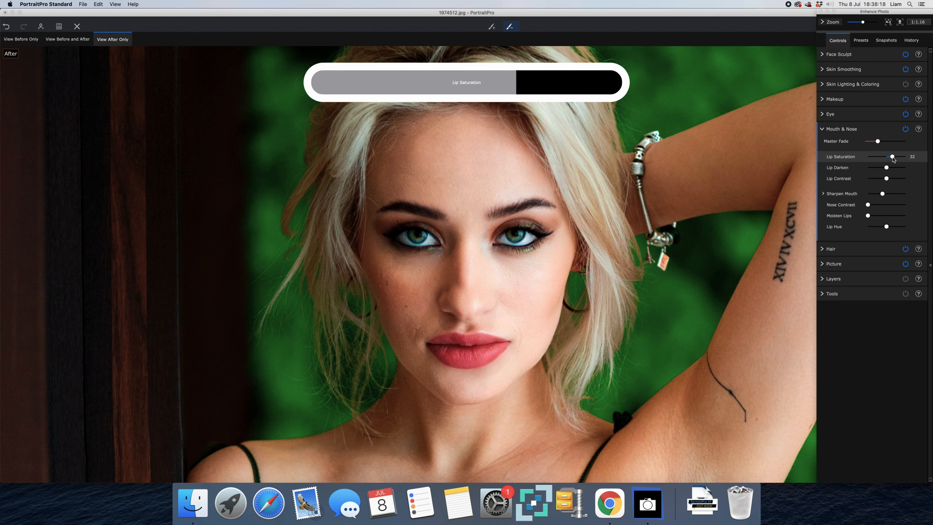
pyautogui.moveTo(890, 169); pyautogui.dragTo(893, 179)
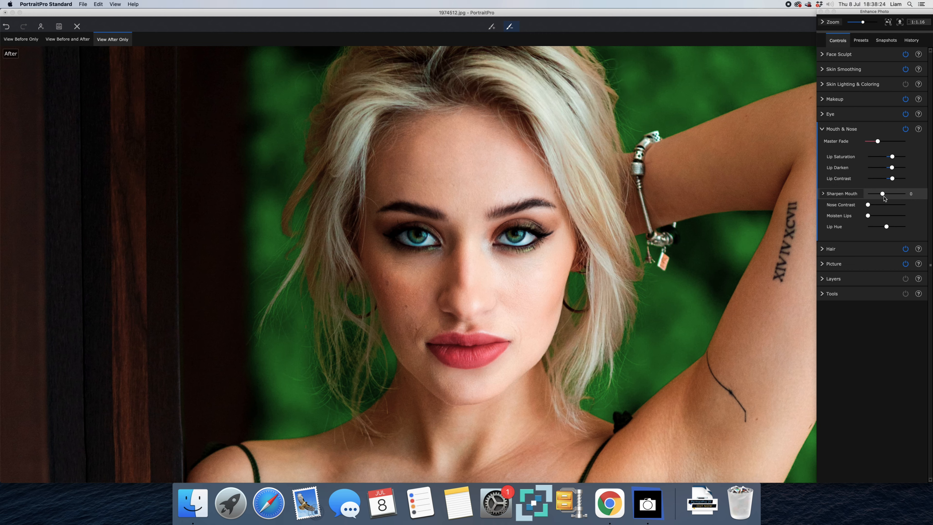
# Raise Sharpen Mouth slightly above mid-range, set Nose Contrast and Moisten Lips to about a sixth, and close Mouth & Nose.
pyautogui.moveTo(883, 194); pyautogui.dragTo(890, 194)
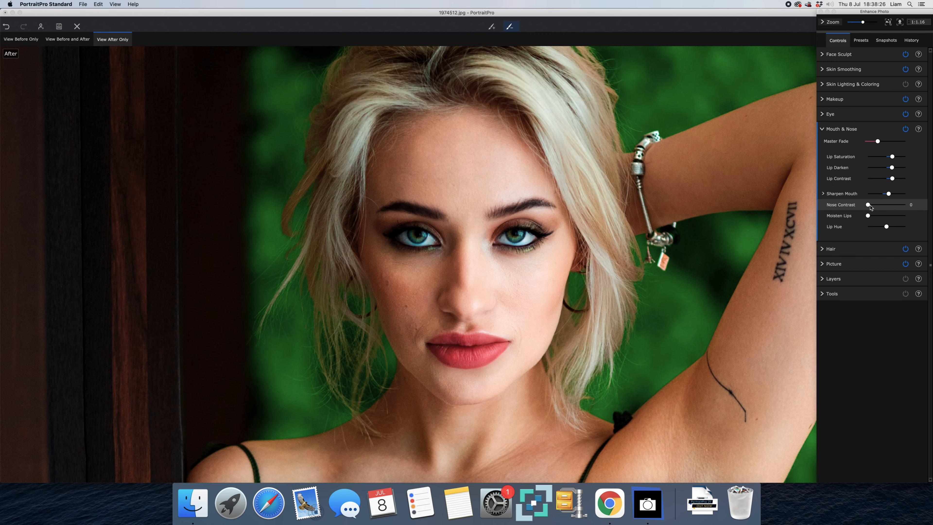
pyautogui.moveTo(870, 205); pyautogui.dragTo(875, 205)
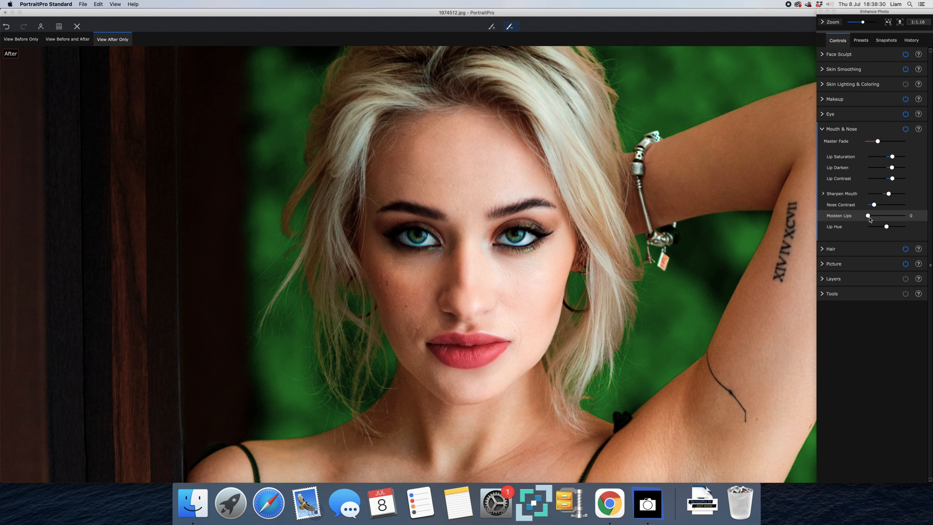
pyautogui.moveTo(870, 217); pyautogui.dragTo(876, 218)
pyautogui.click(822, 130)
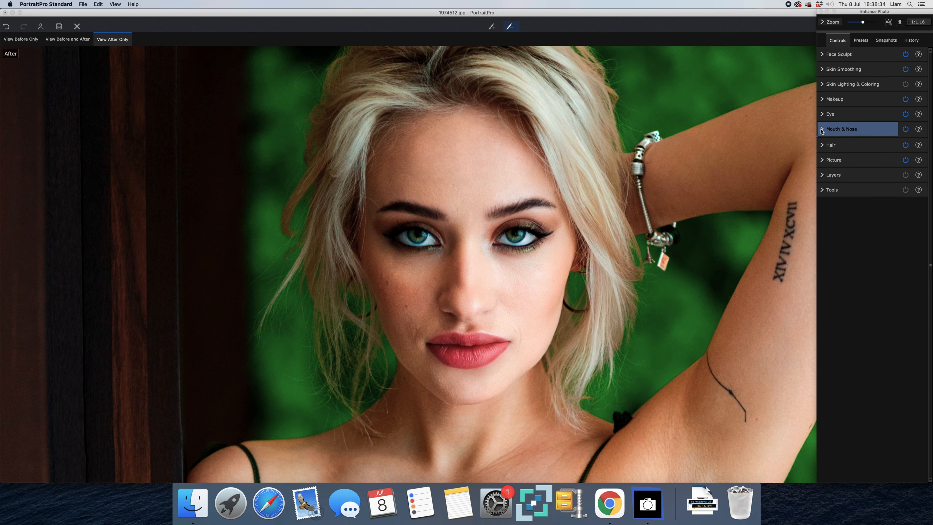
# Open the Hair settings and set Shine to 25 with Auto Levels left at 0.
pyautogui.click(822, 145)
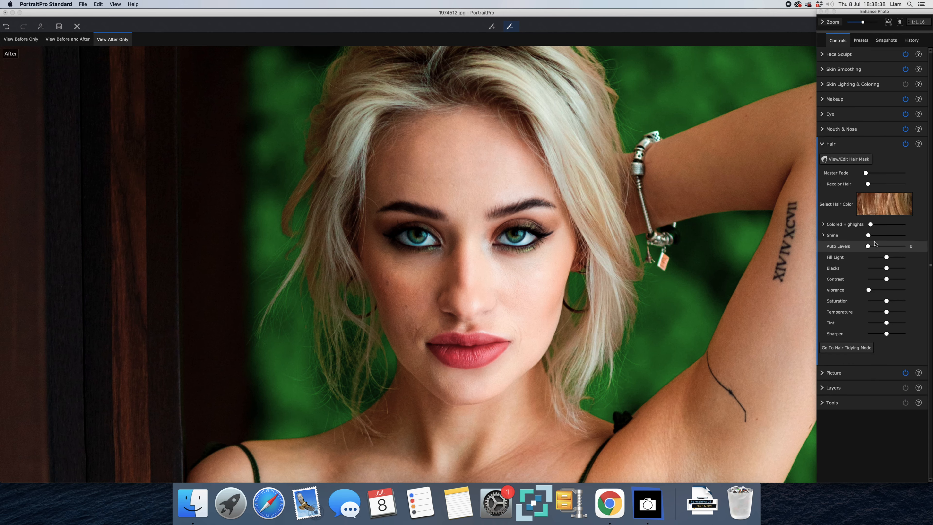
pyautogui.moveTo(869, 235); pyautogui.dragTo(879, 238)
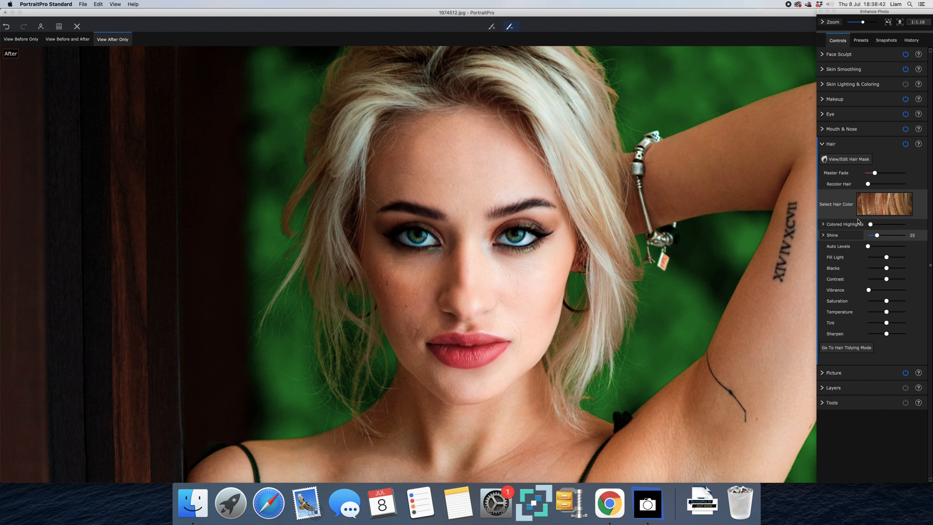
pyautogui.click(868, 248)
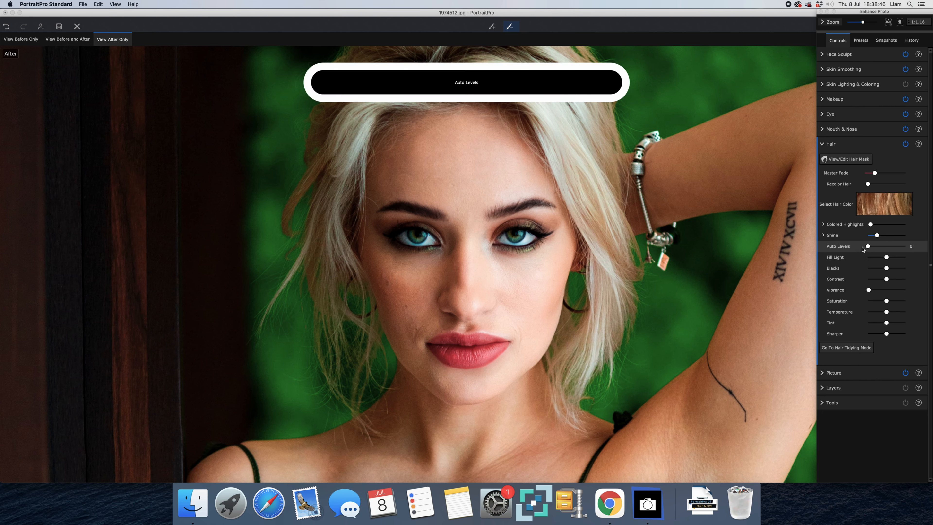
# Lower the hair's Fill Light slightly below its midpoint, raise Blacks and Contrast slightly above theirs, and set Vibrance to about a quarter.
pyautogui.click(891, 260)
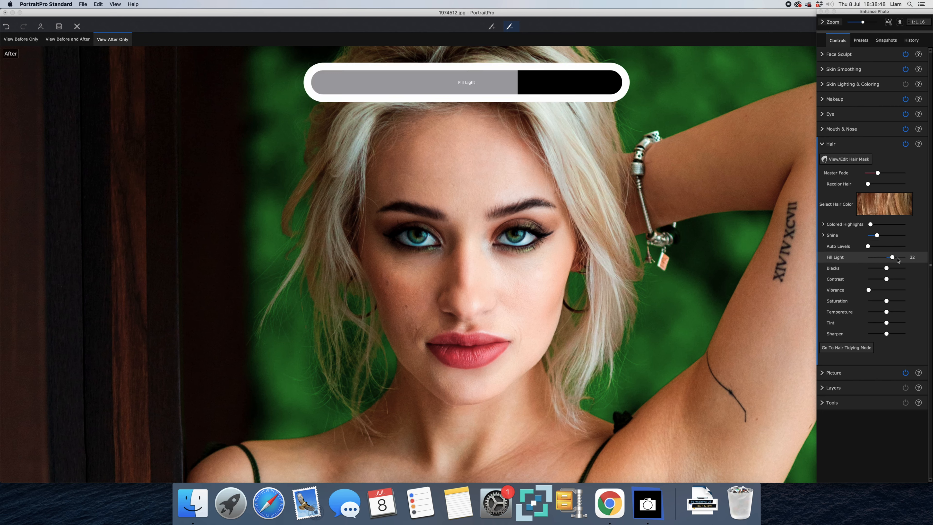
pyautogui.moveTo(891, 260); pyautogui.dragTo(884, 260)
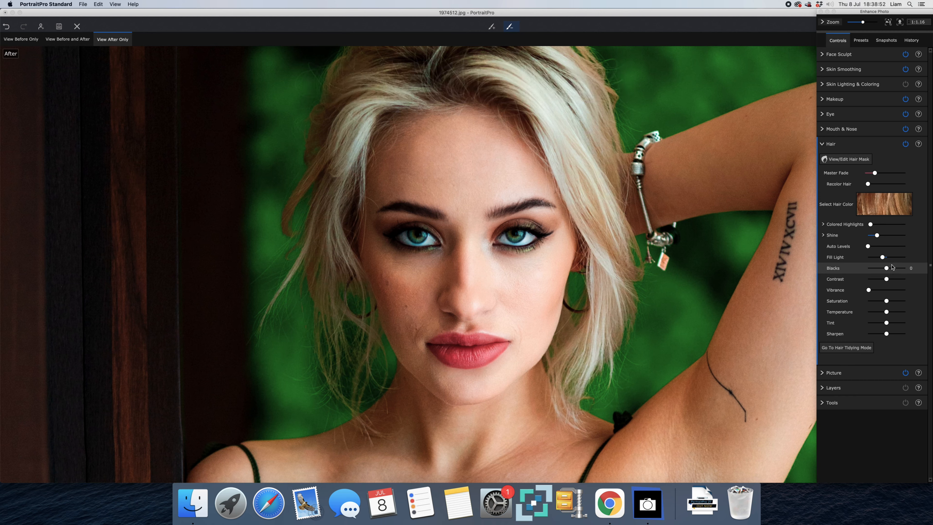
pyautogui.moveTo(887, 270); pyautogui.dragTo(890, 271)
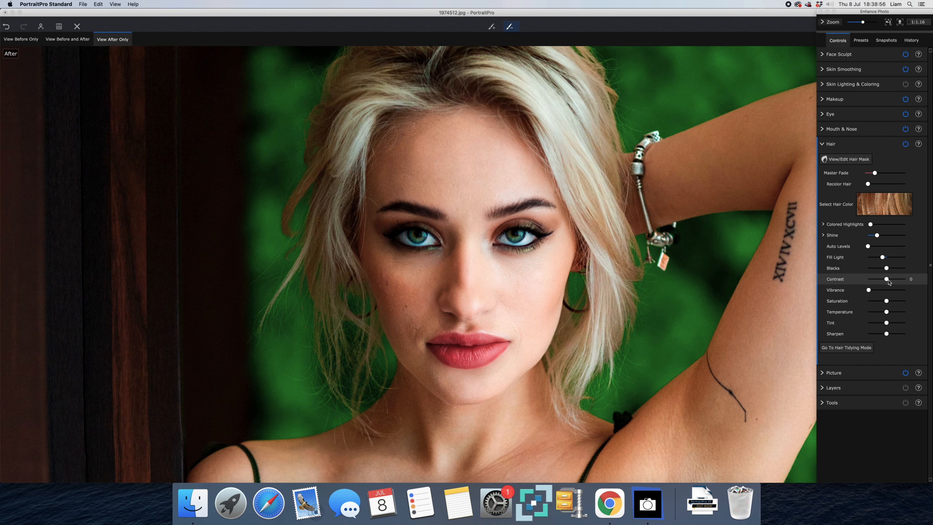
pyautogui.moveTo(891, 271); pyautogui.dragTo(890, 313)
# Set the hair's Temperature to 15 and Sharpen to 20, and close the Hair settings.
pyautogui.click(913, 313)
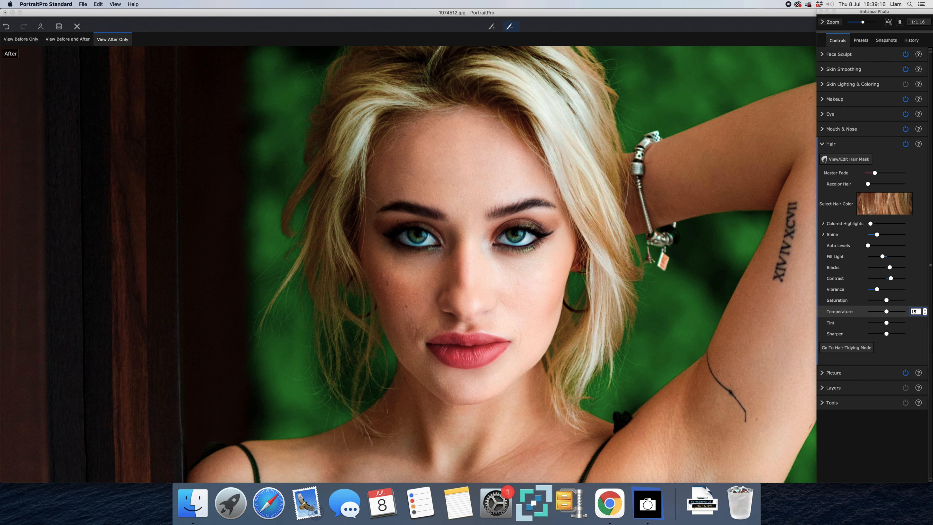
pyautogui.write('15')
pyautogui.press('Return')
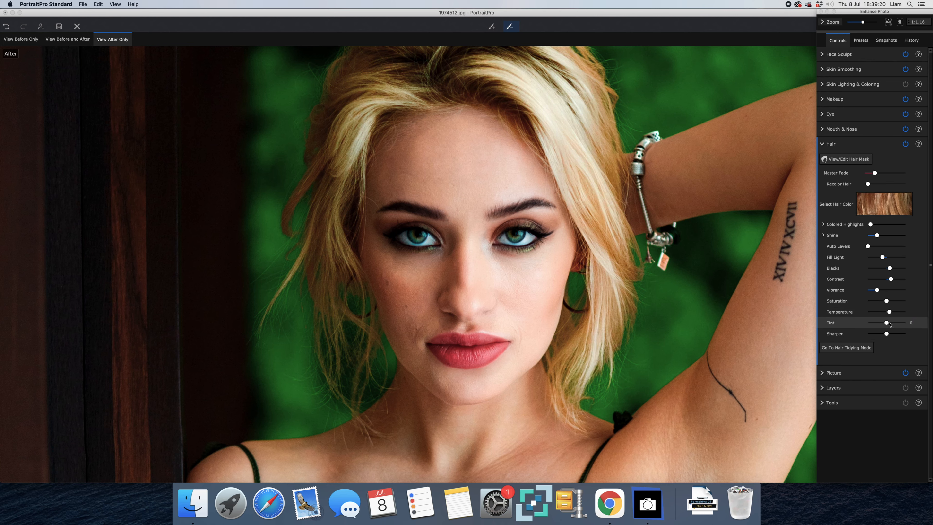
pyautogui.click(891, 334)
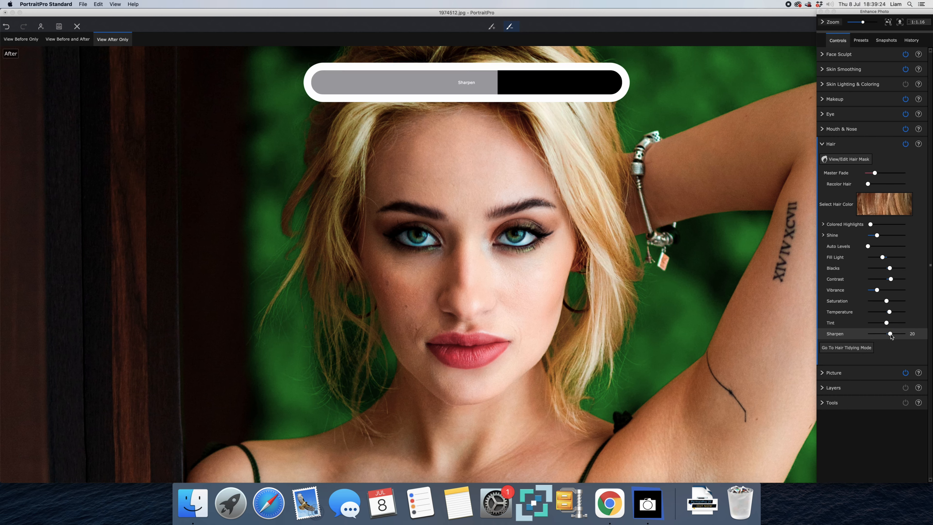
pyautogui.click(822, 145)
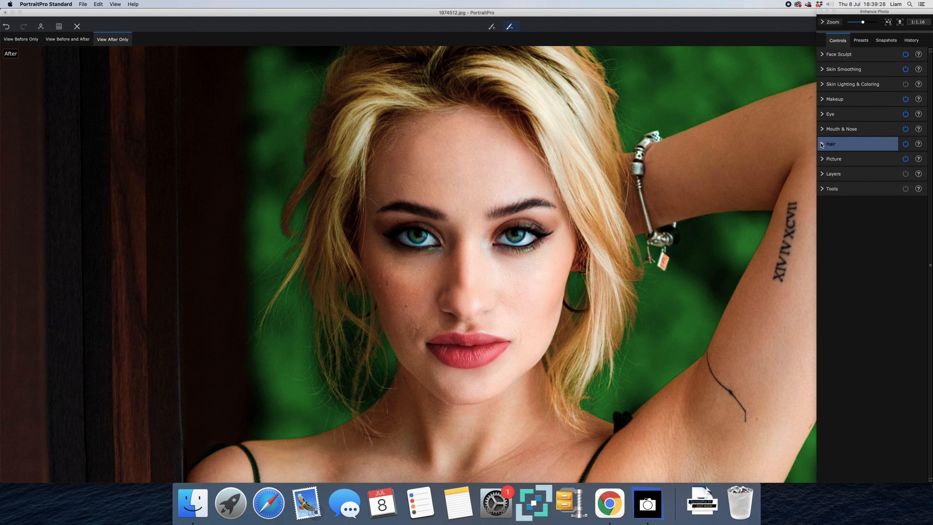
# Show the whole photo, keep the picture's Vibrance at 0, set Black And White to 7, and close the Picture settings.
pyautogui.click(823, 159)
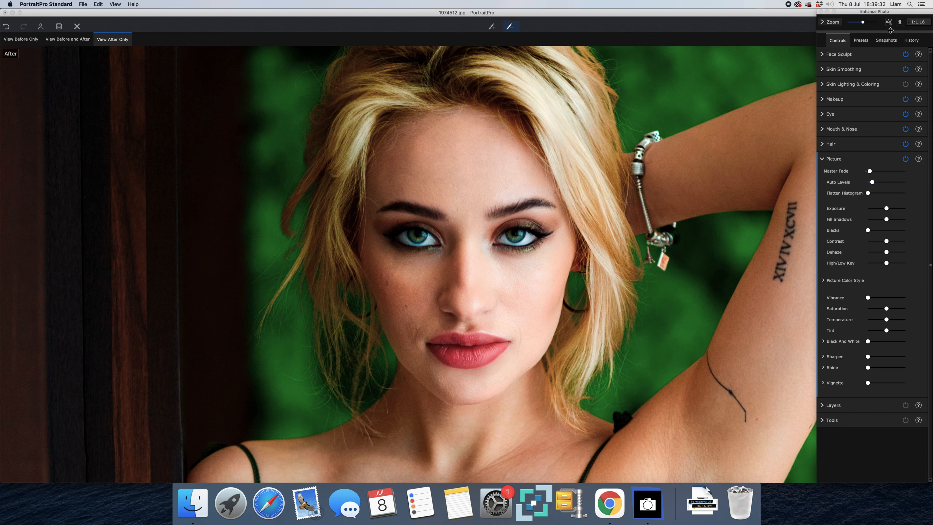
pyautogui.click(888, 23)
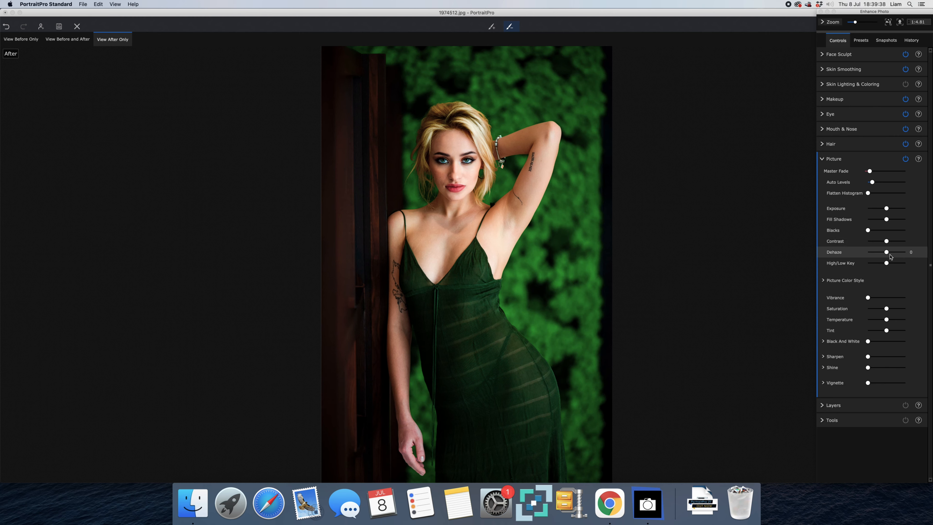
pyautogui.click(887, 285)
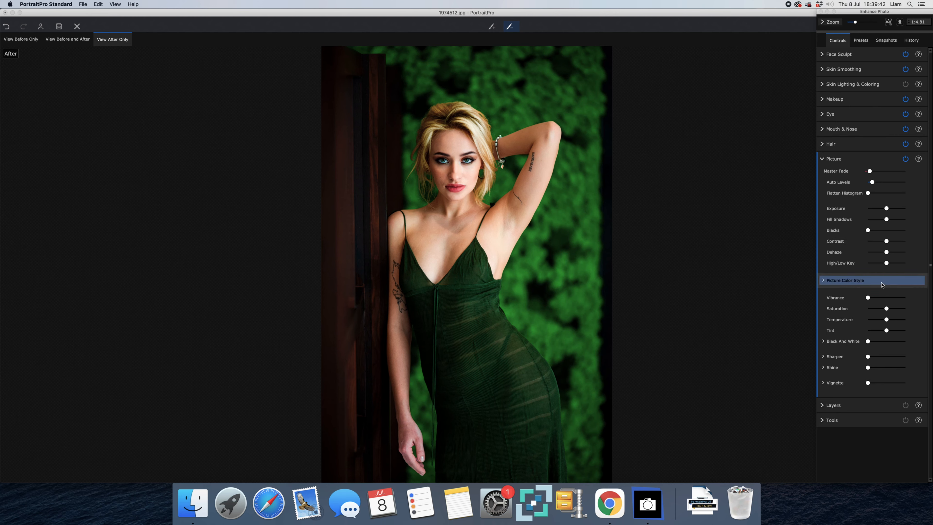
pyautogui.moveTo(870, 298); pyautogui.dragTo(851, 297)
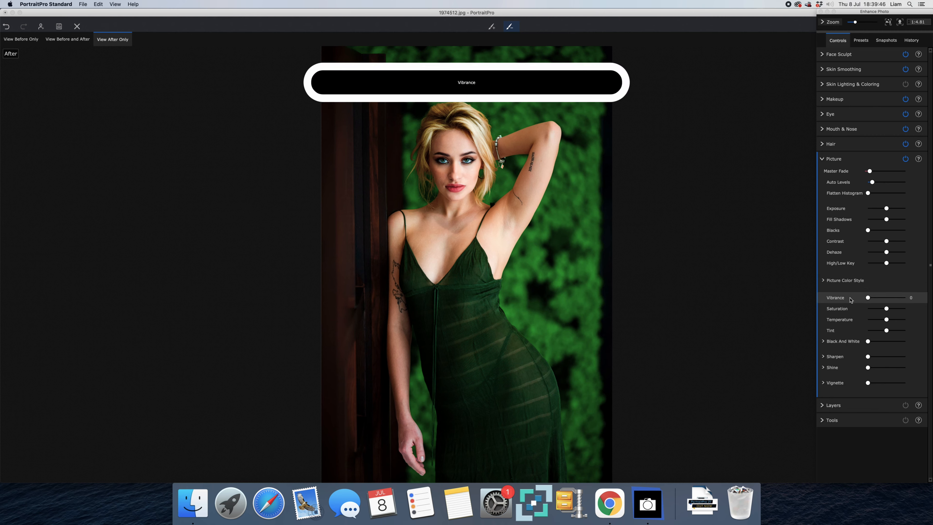
pyautogui.moveTo(871, 345)
pyautogui.mouseDown()
pyautogui.moveTo(894, 344)
pyautogui.moveTo(872, 343)
pyautogui.mouseUp()
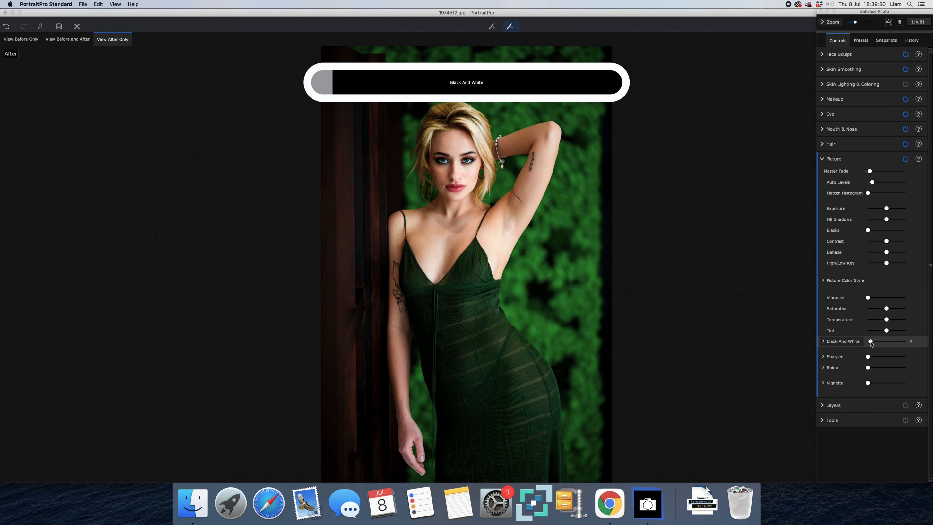
pyautogui.click(823, 161)
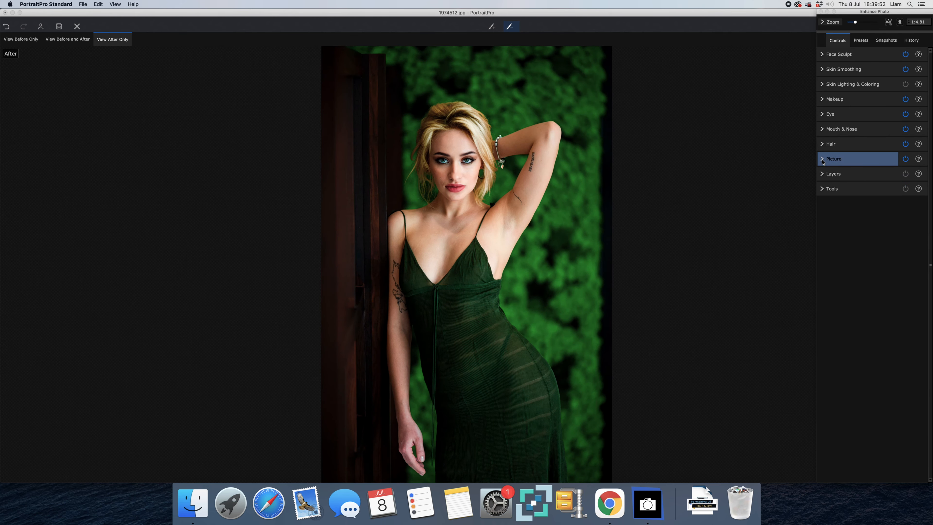
# Turn on Skin Lighting & Coloring, show the face close up, and raise Fix Lighting to about a fifth of its range.
pyautogui.click(905, 85)
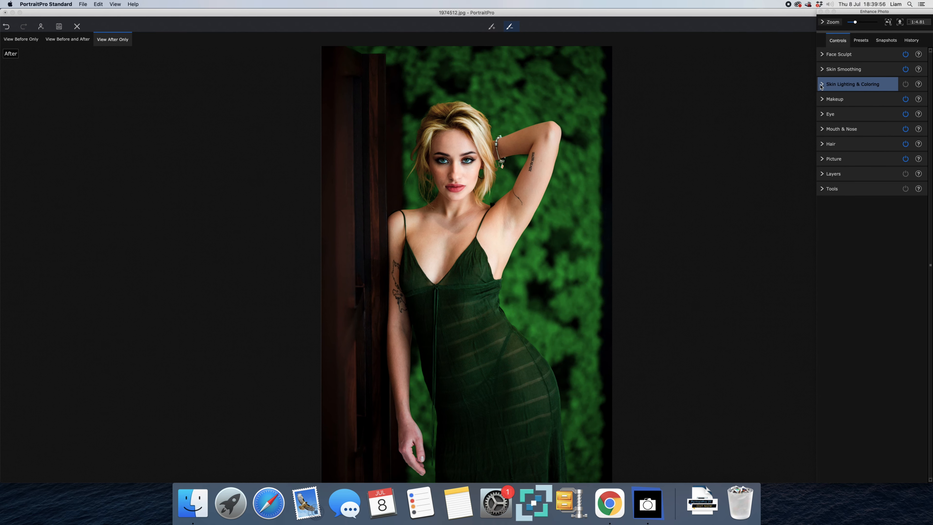
pyautogui.click(822, 85)
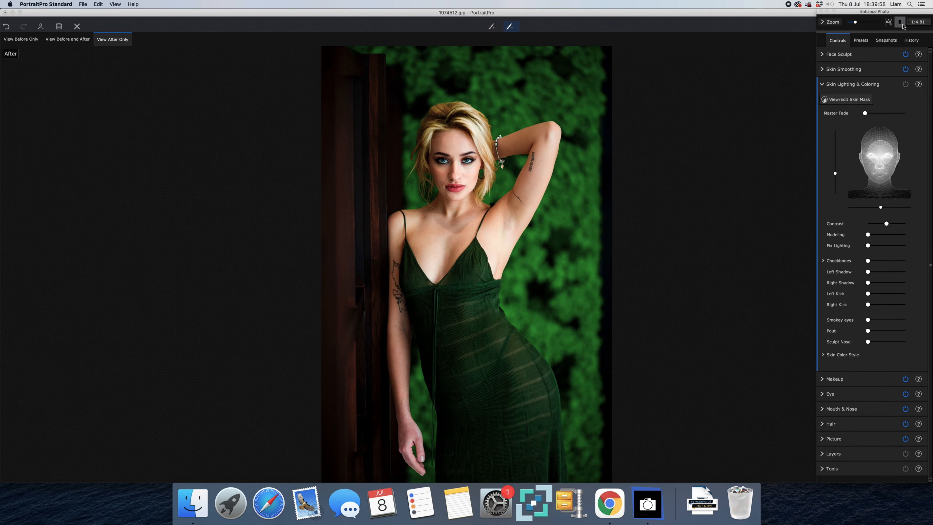
pyautogui.click(902, 24)
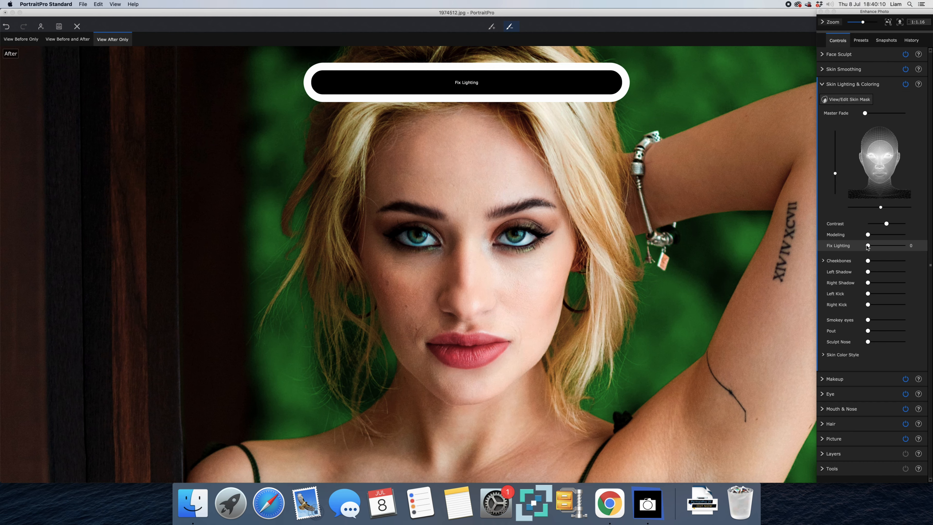
pyautogui.moveTo(871, 248); pyautogui.dragTo(877, 248)
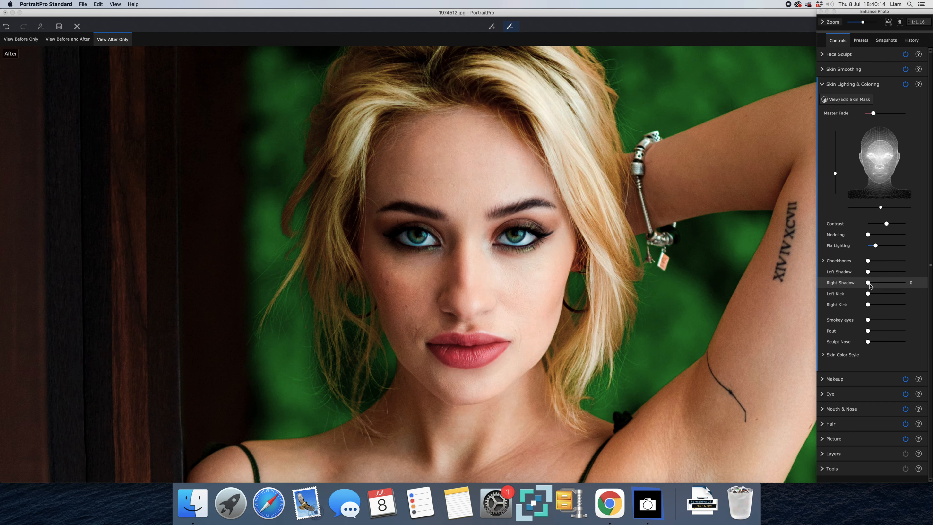
# Raise both side Shadows to about a quarter, add slight Kicks, Smokey eyes, Pout and Sculpt Nose, compare the effect, and close Skin Lighting & Coloring.
pyautogui.moveTo(869, 272)
pyautogui.mouseDown()
pyautogui.moveTo(879, 272)
pyautogui.moveTo(876, 343)
pyautogui.mouseUp()
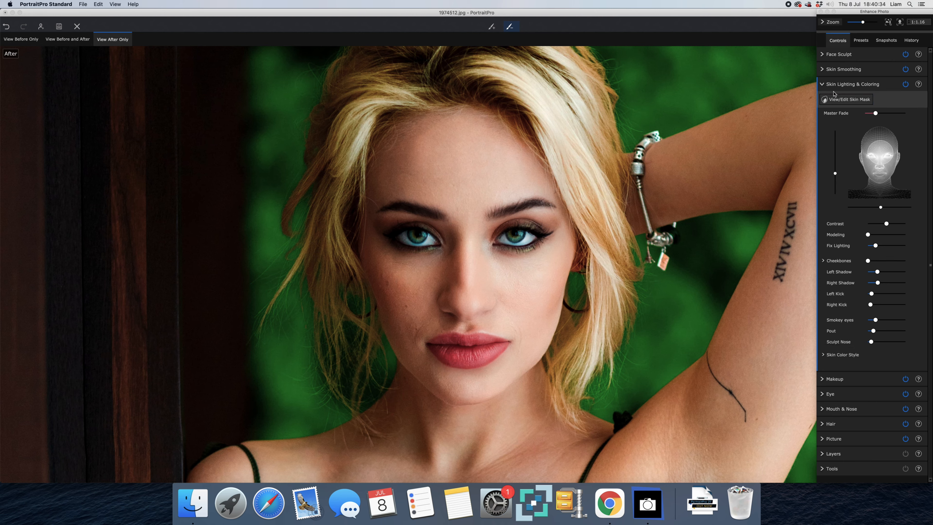
pyautogui.click(906, 86)
pyautogui.click(905, 86)
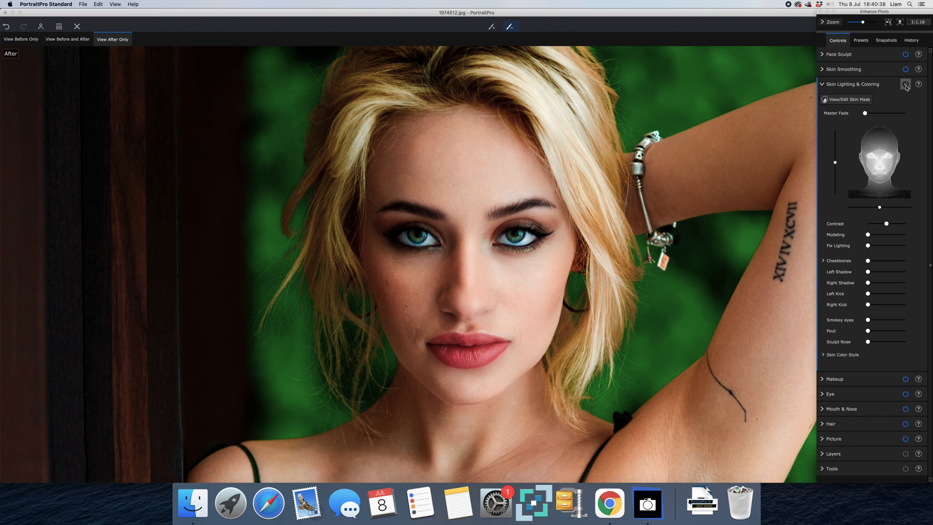
pyautogui.click(822, 85)
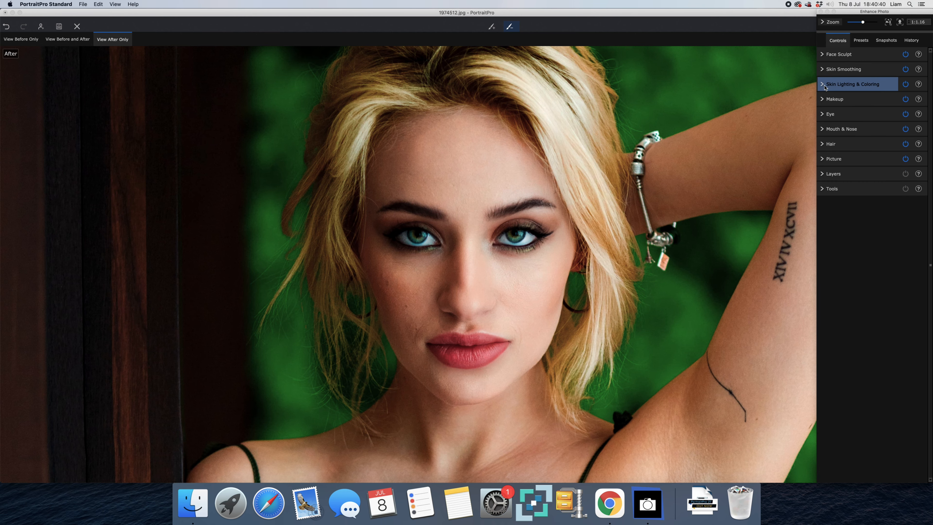
# Raise the eyes' Whitening Area to about 60 percent of its range and close the Eye settings.
pyautogui.click(822, 115)
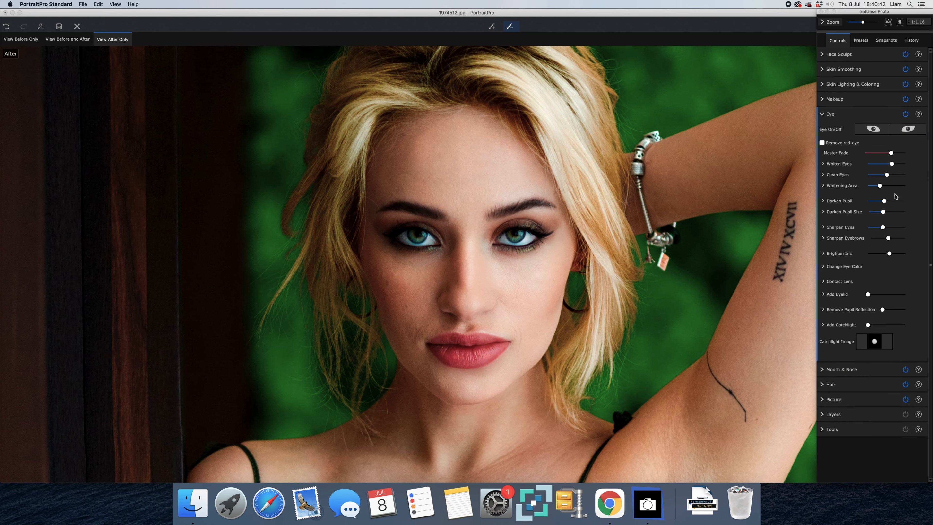
pyautogui.moveTo(887, 188)
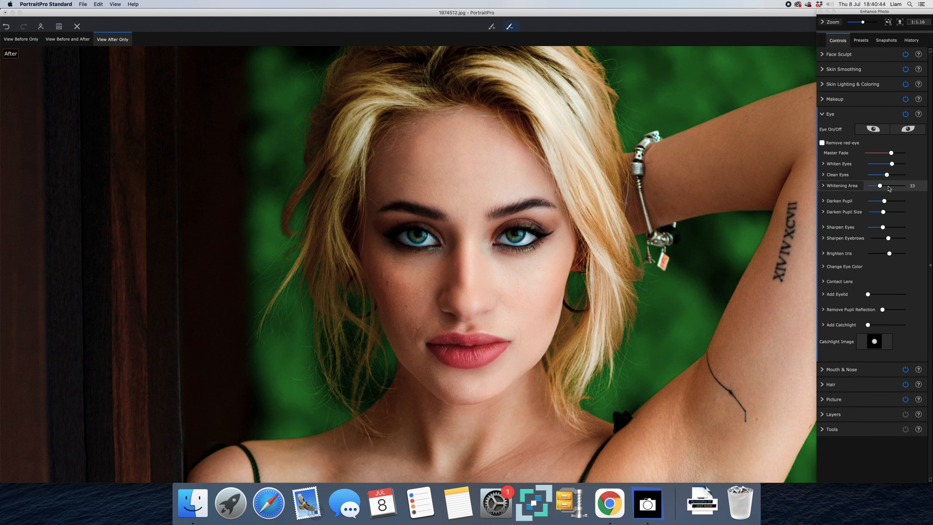
pyautogui.moveTo(889, 188); pyautogui.dragTo(891, 187)
pyautogui.moveTo(886, 212)
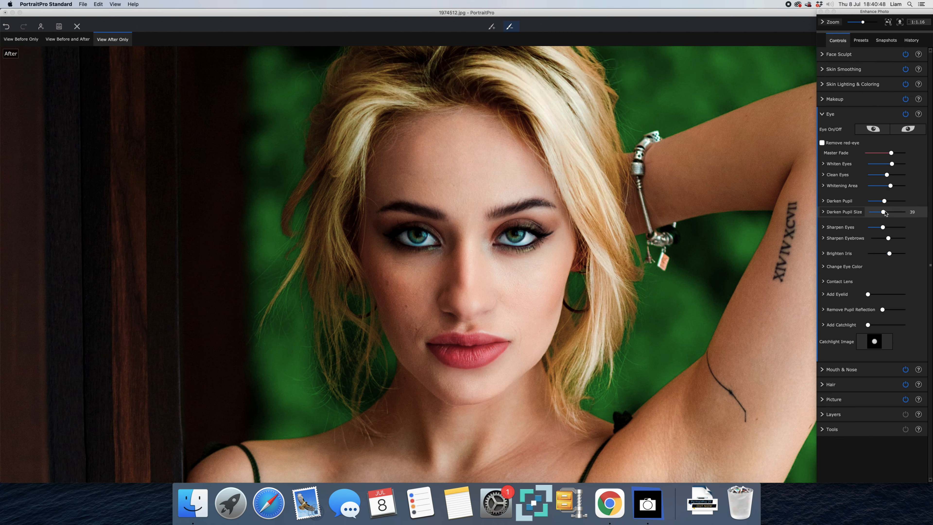
pyautogui.click(822, 116)
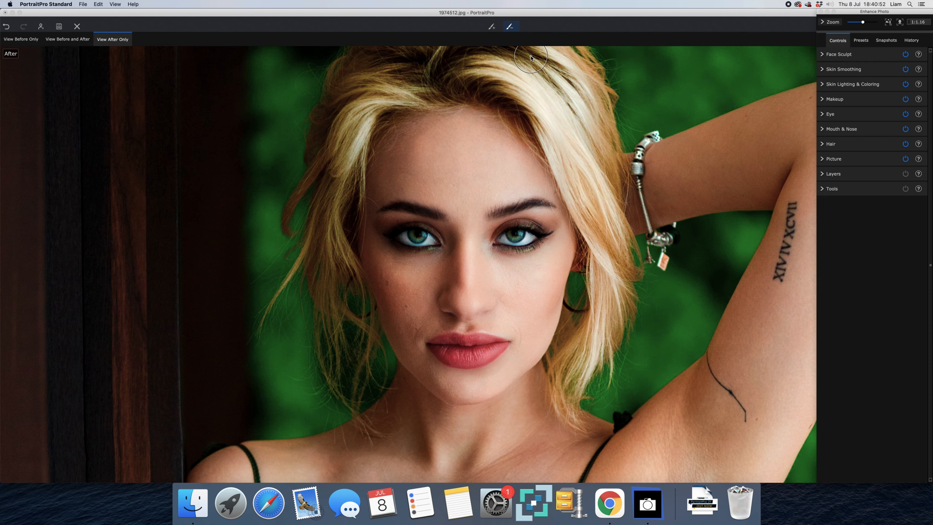
# Compare the before and after versions side by side, viewing the whole photo and the face close up.
pyautogui.click(74, 41)
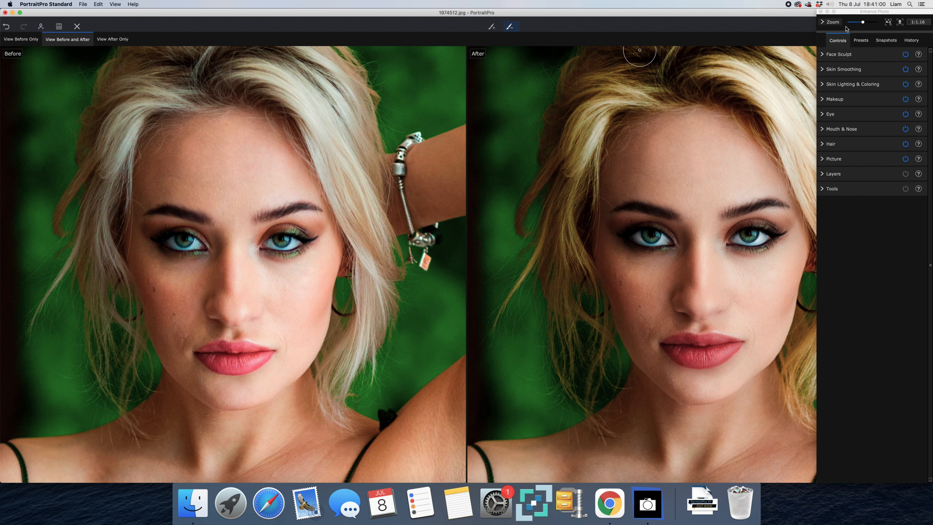
pyautogui.click(900, 23)
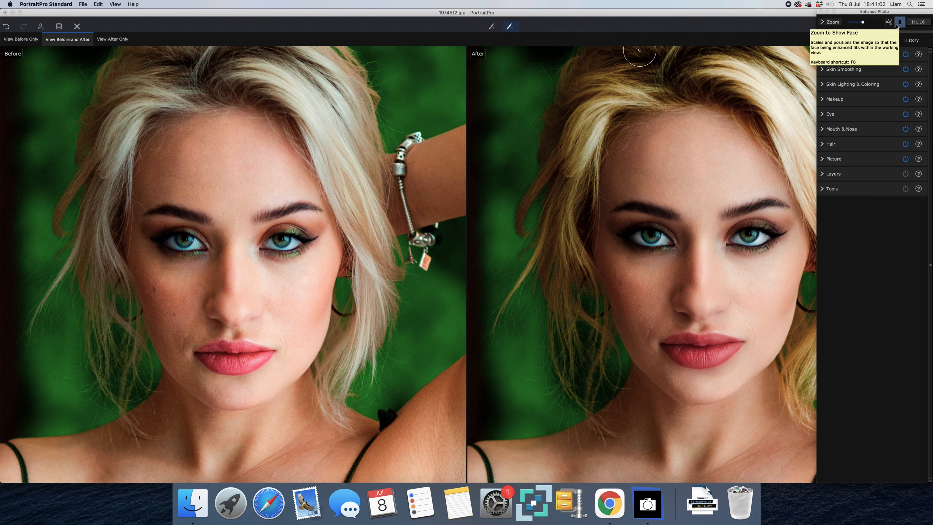
pyautogui.click(891, 24)
pyautogui.click(900, 23)
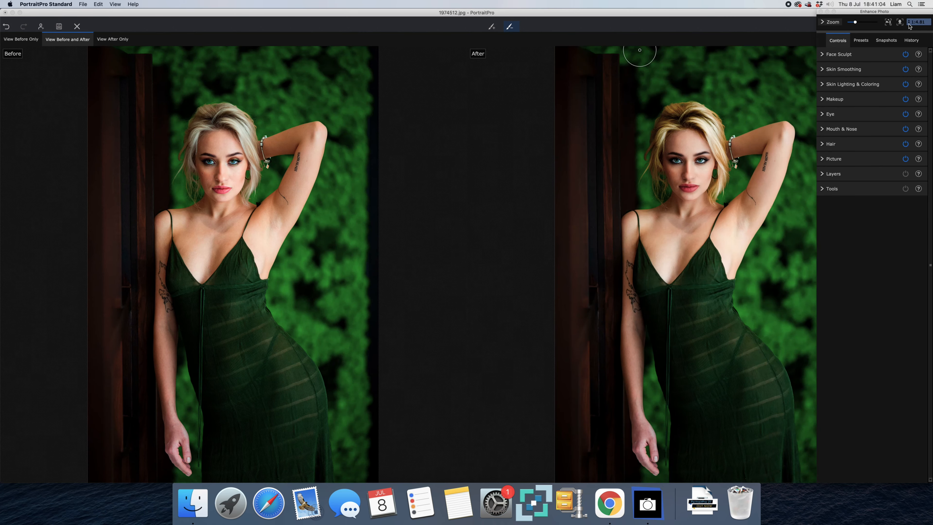
pyautogui.click(900, 23)
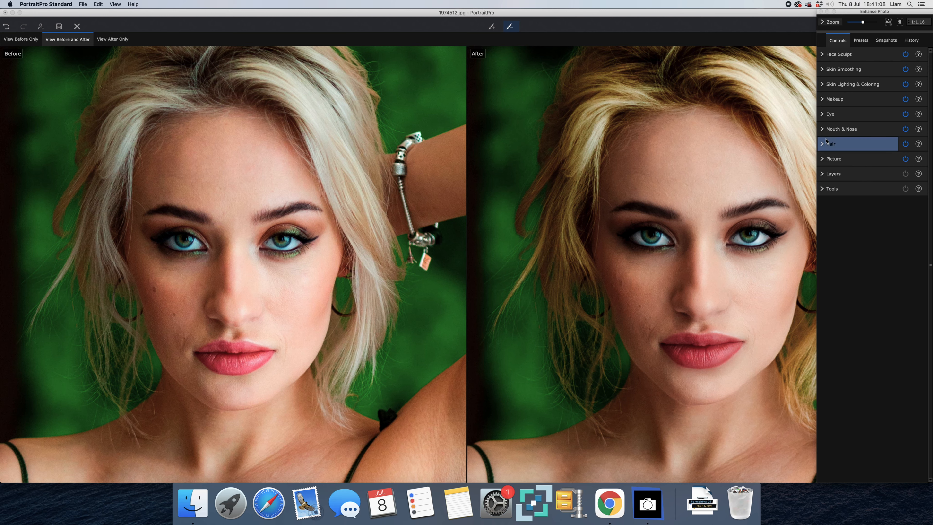
# Return the hair's Contrast to its midpoint and lower its Vibrance to about a tenth of its range.
pyautogui.click(846, 143)
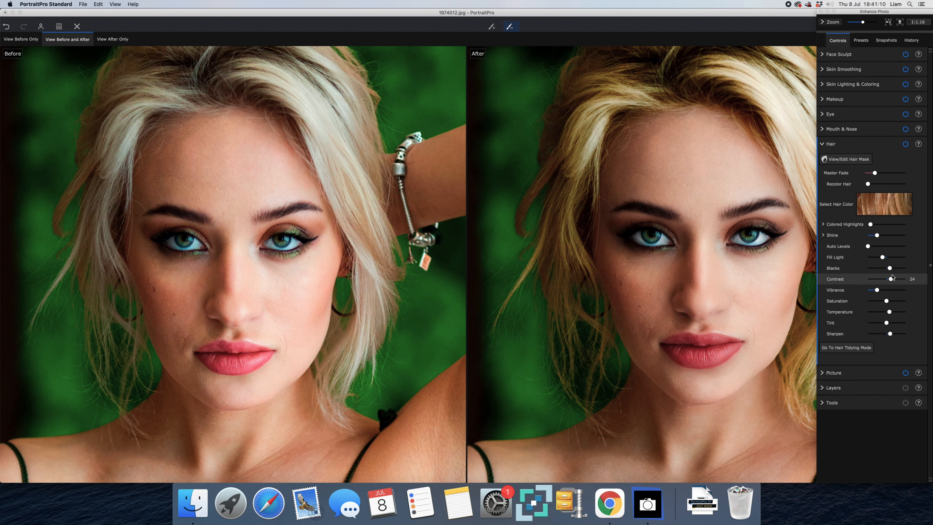
pyautogui.moveTo(891, 279); pyautogui.dragTo(886, 279)
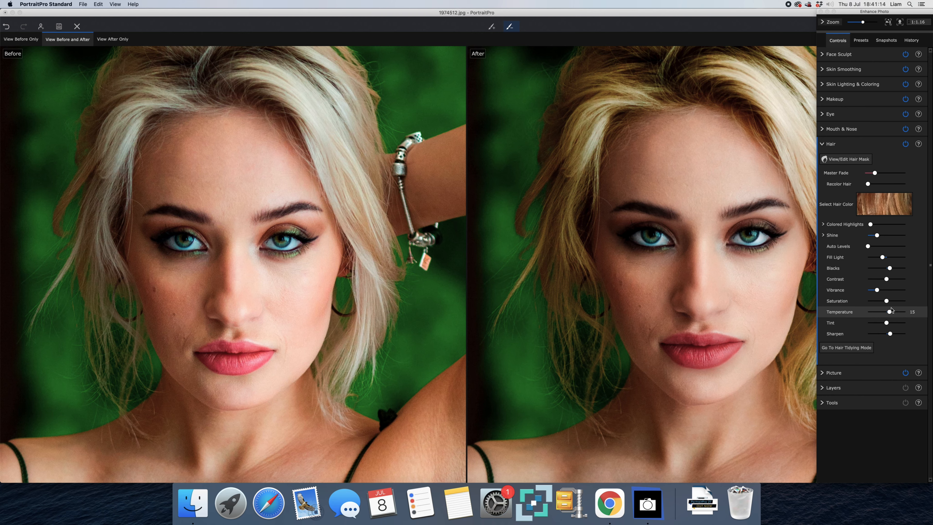
pyautogui.moveTo(877, 290); pyautogui.dragTo(872, 291)
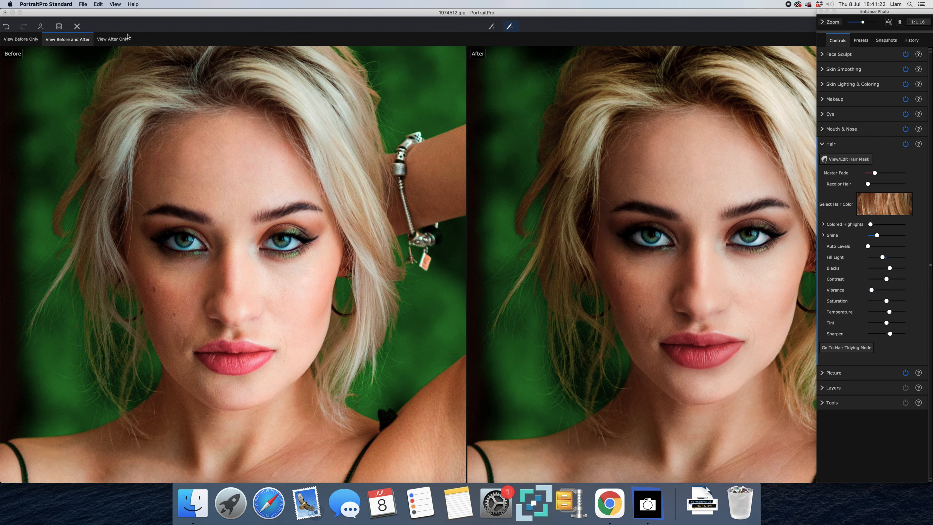
# Save the enhanced portrait as a JPEG at quality 100 under the name port.
pyautogui.click(60, 28)
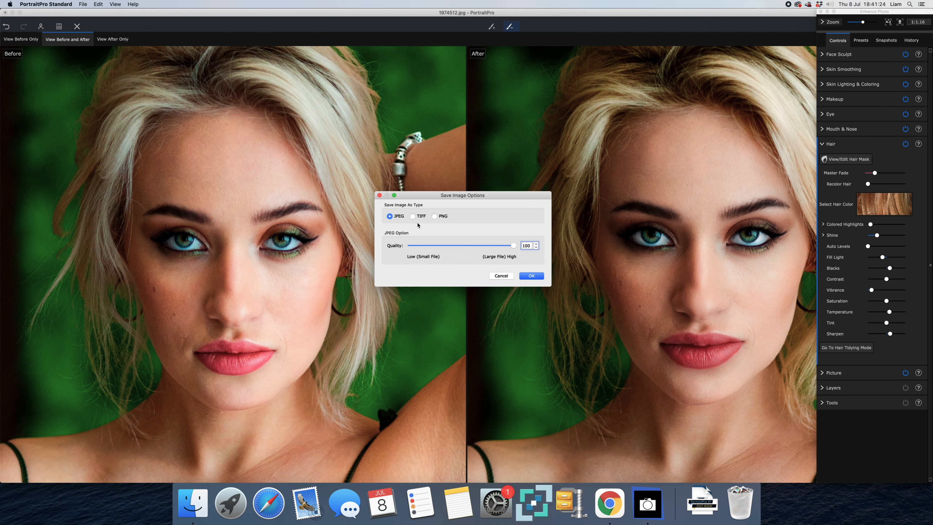
pyautogui.click(521, 279)
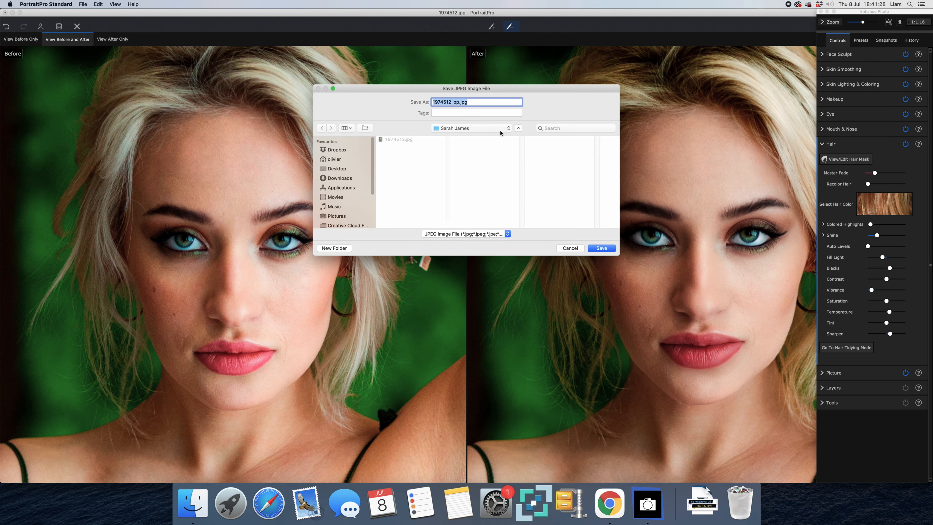
pyautogui.write('port')
pyautogui.click(600, 250)
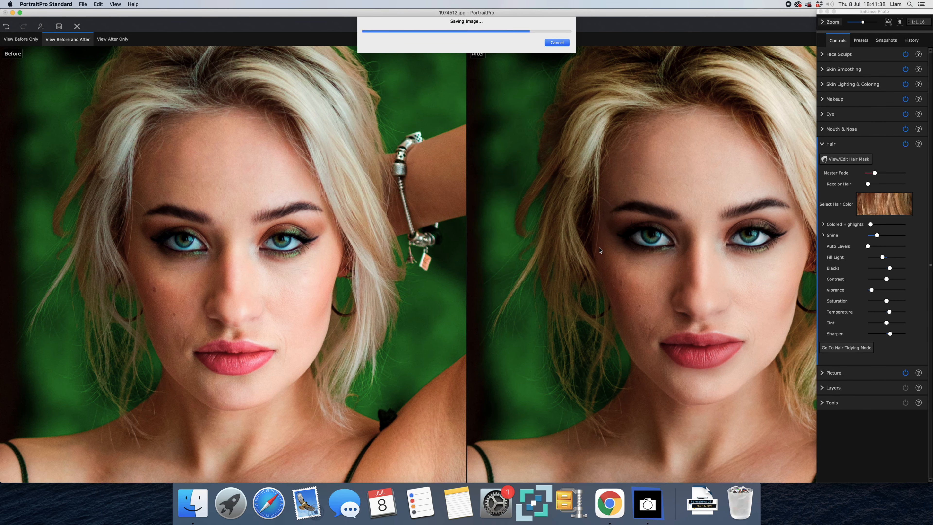
# Open the desktop folder holding the photos, open 1974512.jpg and port.jpg in Preview, and move port.jpg beside the original.
pyautogui.press('F11')
pyautogui.doubleClick(497, 220)
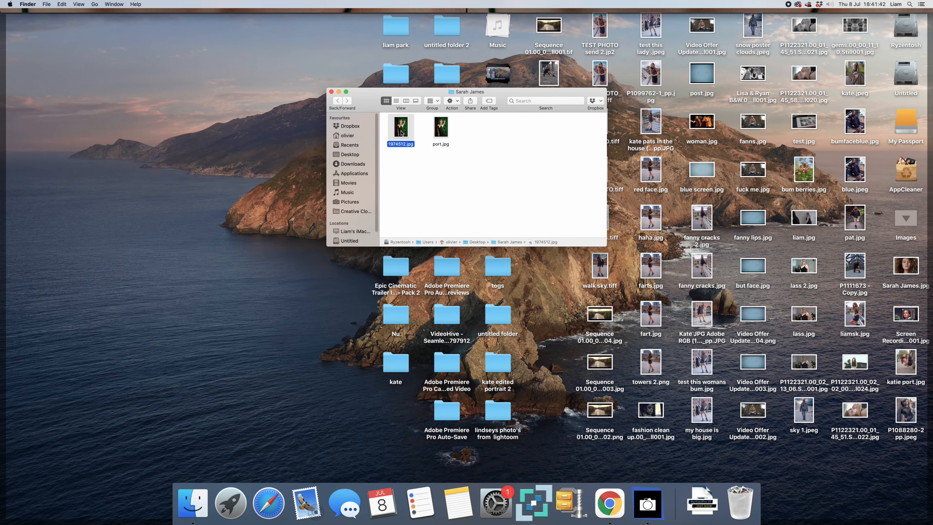
pyautogui.doubleClick(402, 134)
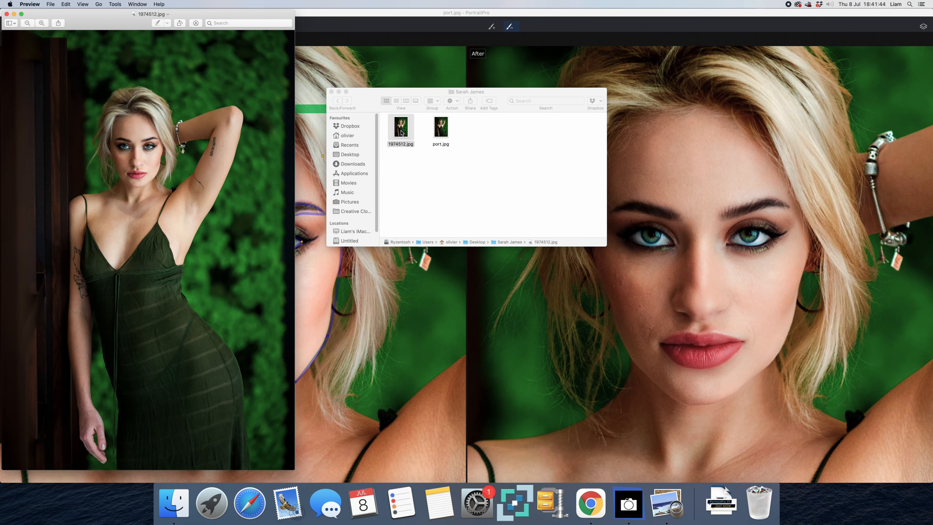
pyautogui.doubleClick(441, 129)
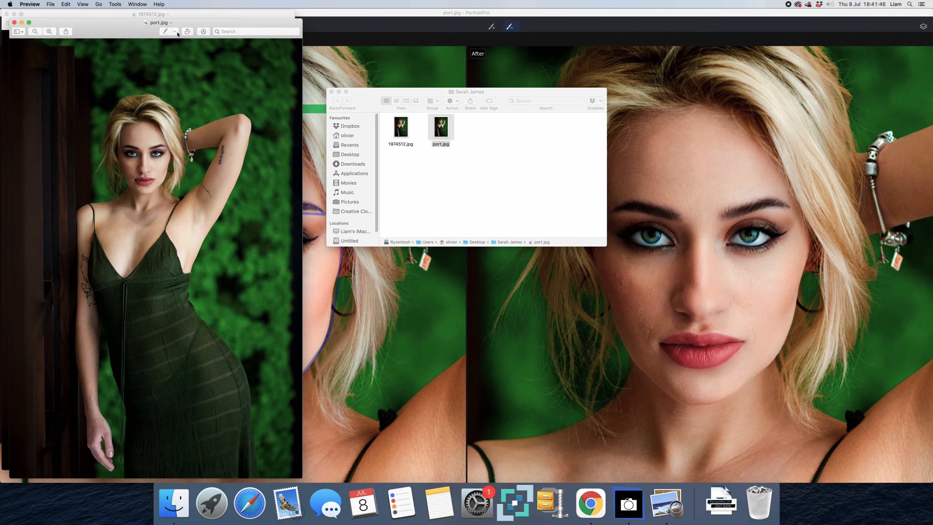
pyautogui.moveTo(119, 27); pyautogui.dragTo(354, 26)
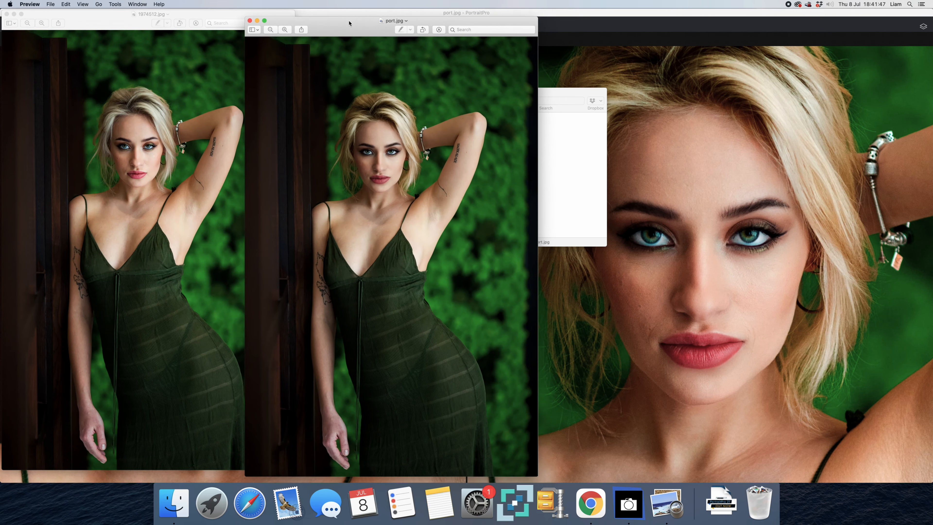
# Enlarge port.jpg by three zoom levels and bring the woman's face into view.
pyautogui.click(286, 30)
pyautogui.click(286, 30)
pyautogui.click(285, 30)
pyautogui.moveTo(536, 227); pyautogui.dragTo(538, 119)
# Enlarge 1974512.jpg on the face to match port.jpg, and place the two windows edge to edge for comparison.
pyautogui.click(169, 119)
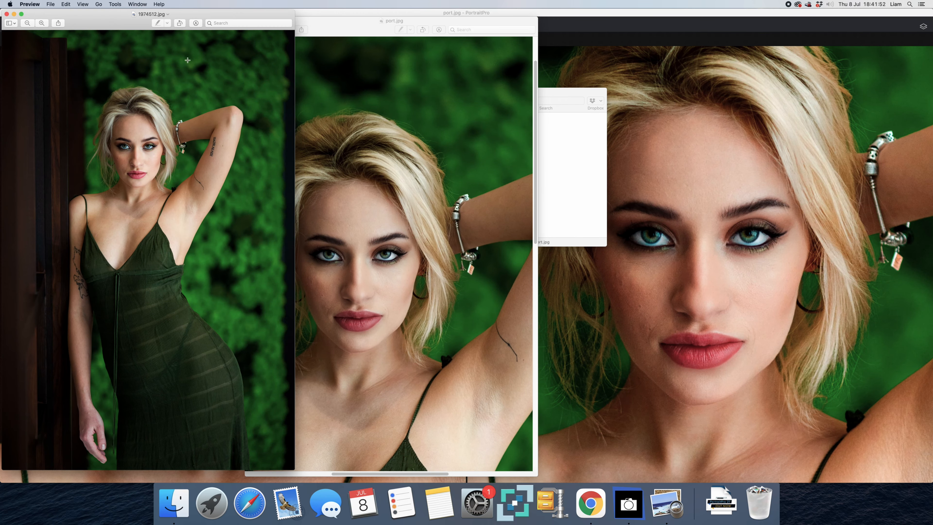
pyautogui.click(41, 23)
pyautogui.click(41, 23)
pyautogui.moveTo(289, 216); pyautogui.dragTo(290, 110)
pyautogui.doubleClick(371, 23)
pyautogui.moveTo(371, 23)
pyautogui.mouseDown()
pyautogui.moveTo(403, 17)
pyautogui.moveTo(377, 18)
pyautogui.mouseUp()
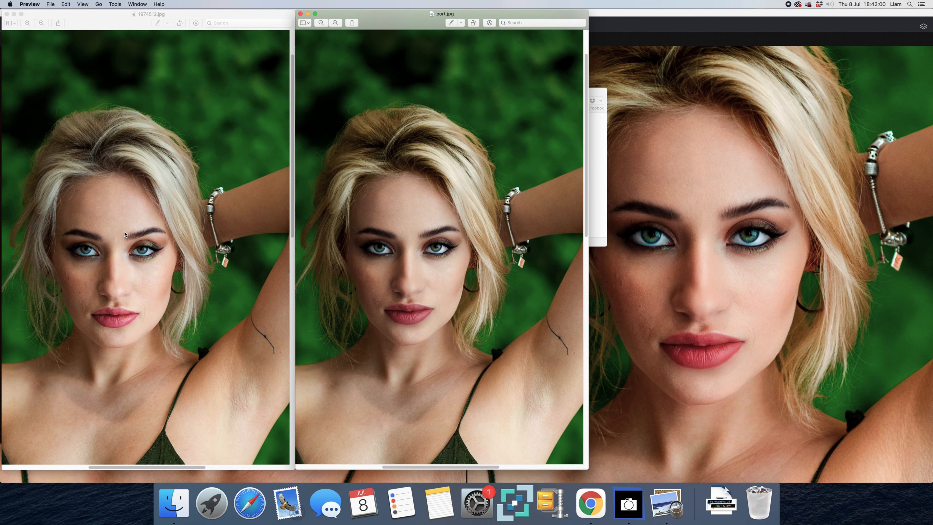